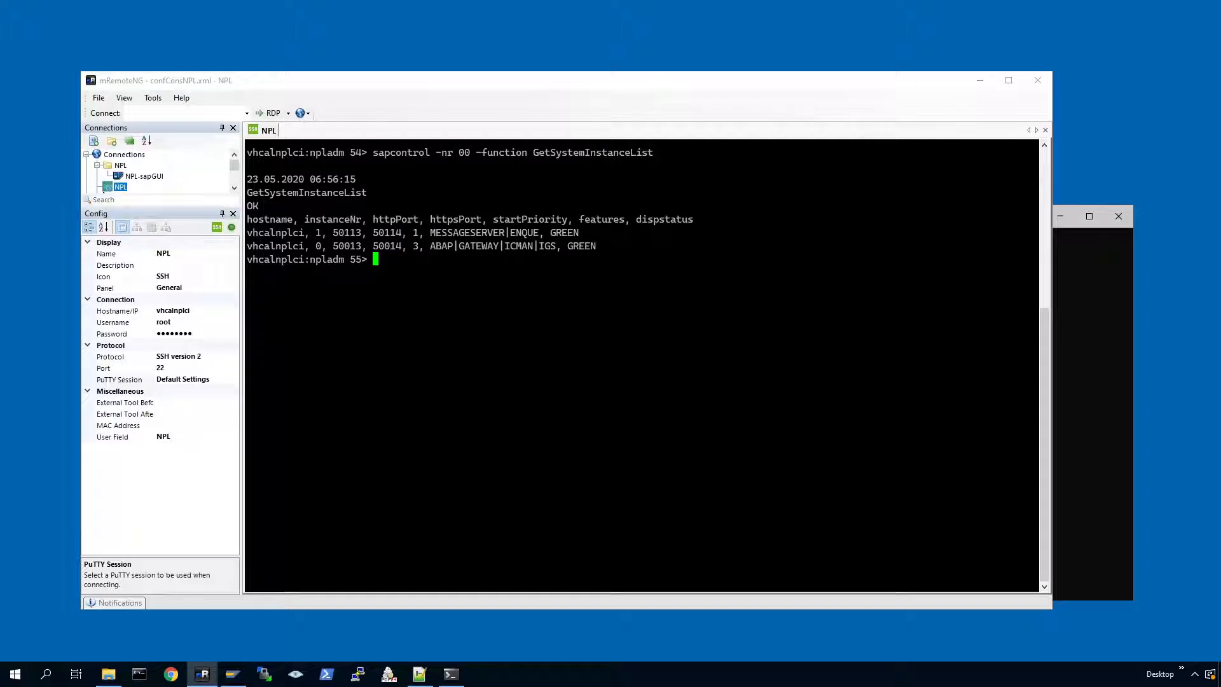
Rerun sapcontrol -nr 00 -function GetSystemInstanceList in the NPL session and check the ABAP instance's status.
{"action": "left_click", "coordinate": [437, 84]}
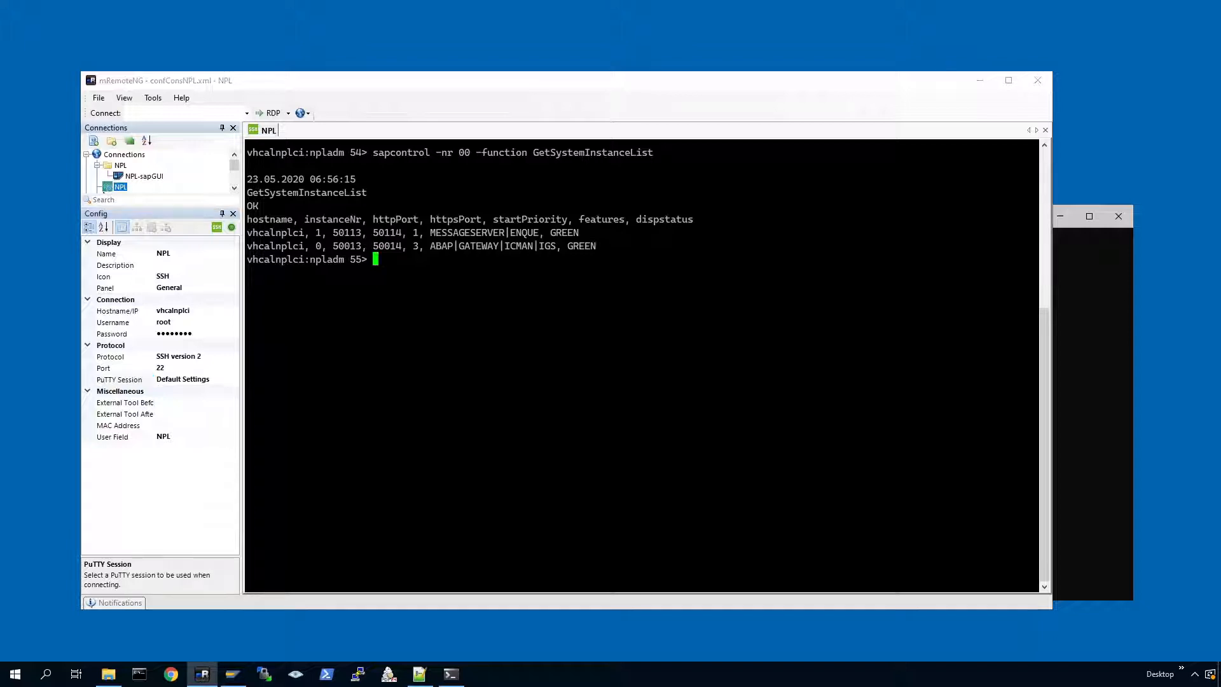
{"action": "key", "text": "Up"}
{"action": "key", "text": "Return"}
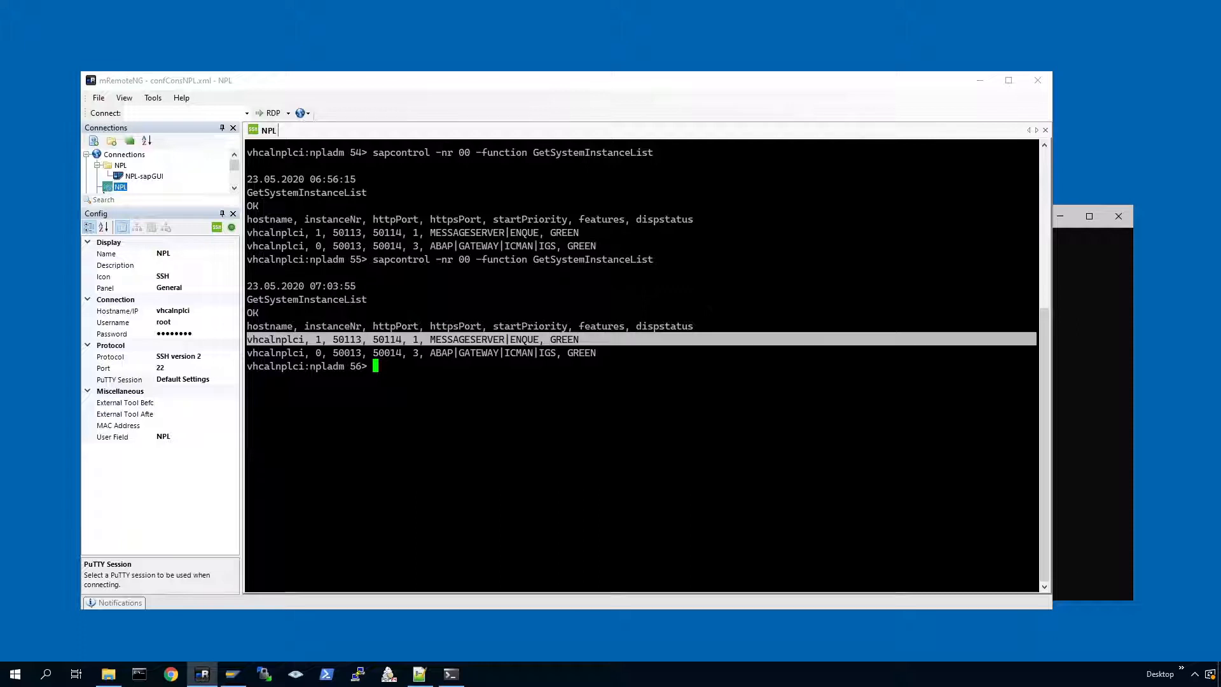
{"action": "double_click", "coordinate": [581, 353]}
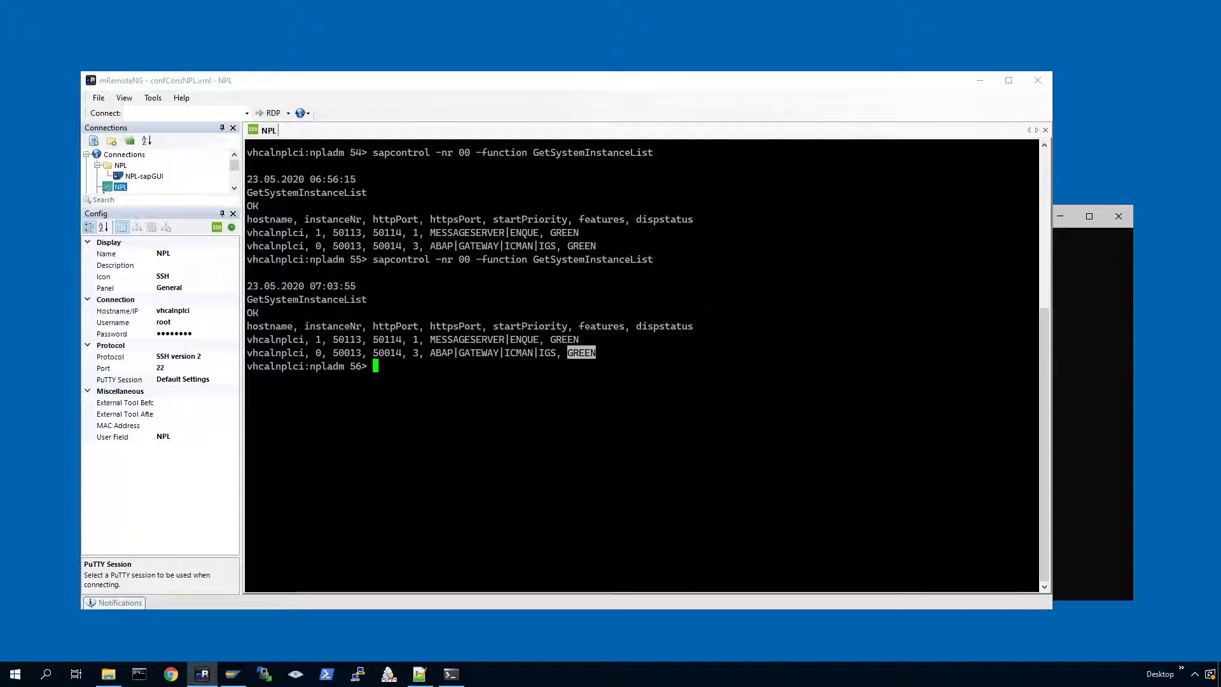
Launch the NPL-sapGUI connection, view the work process overview in SAP GUI, and minimize its window.
{"action": "left_click", "coordinate": [143, 179]}
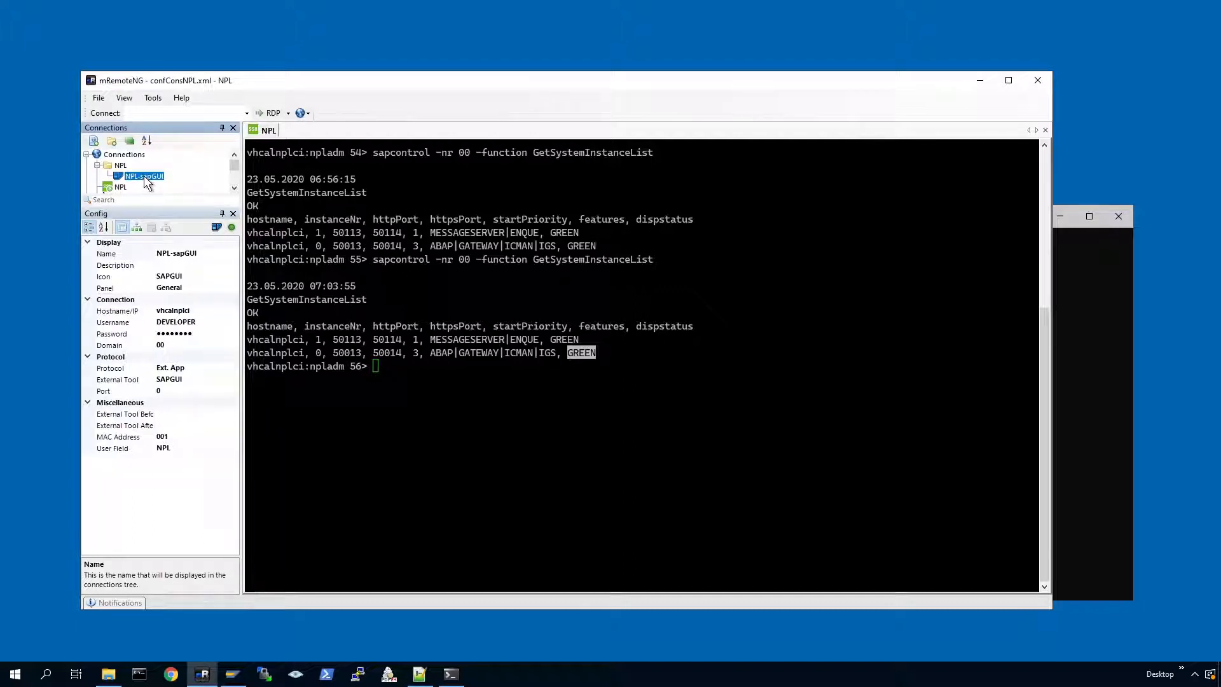
{"action": "double_click", "coordinate": [144, 179]}
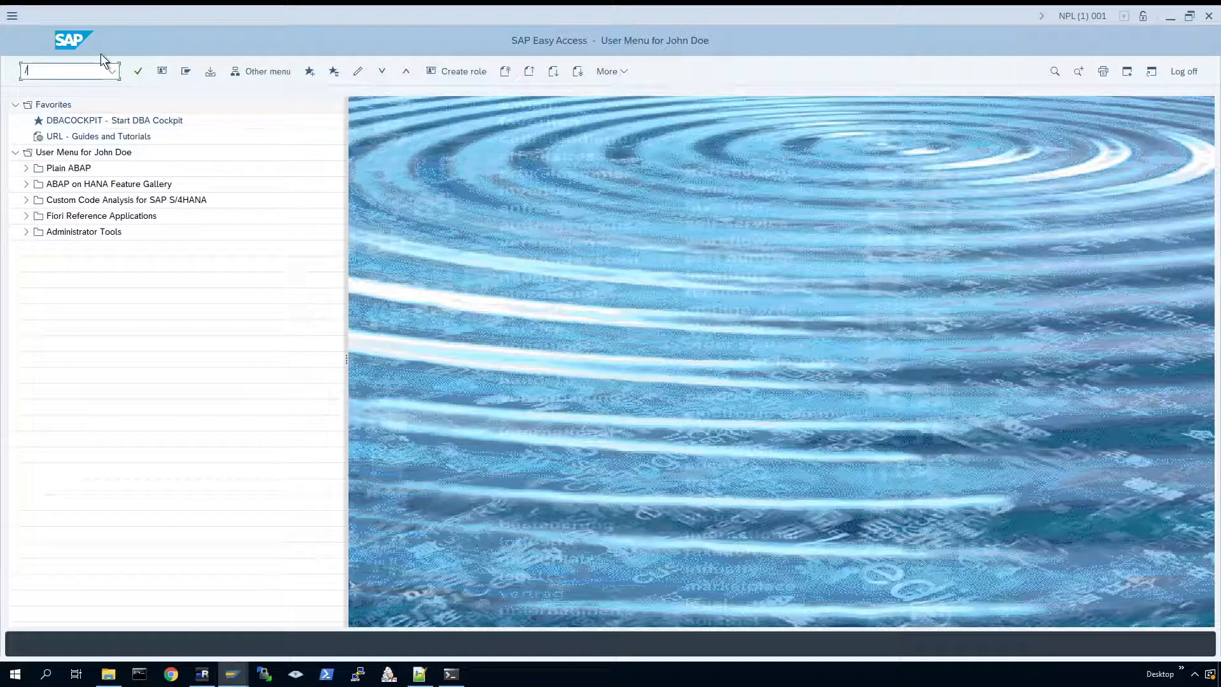
{"action": "type", "text": "/nsm5"}
{"action": "key", "text": "Return"}
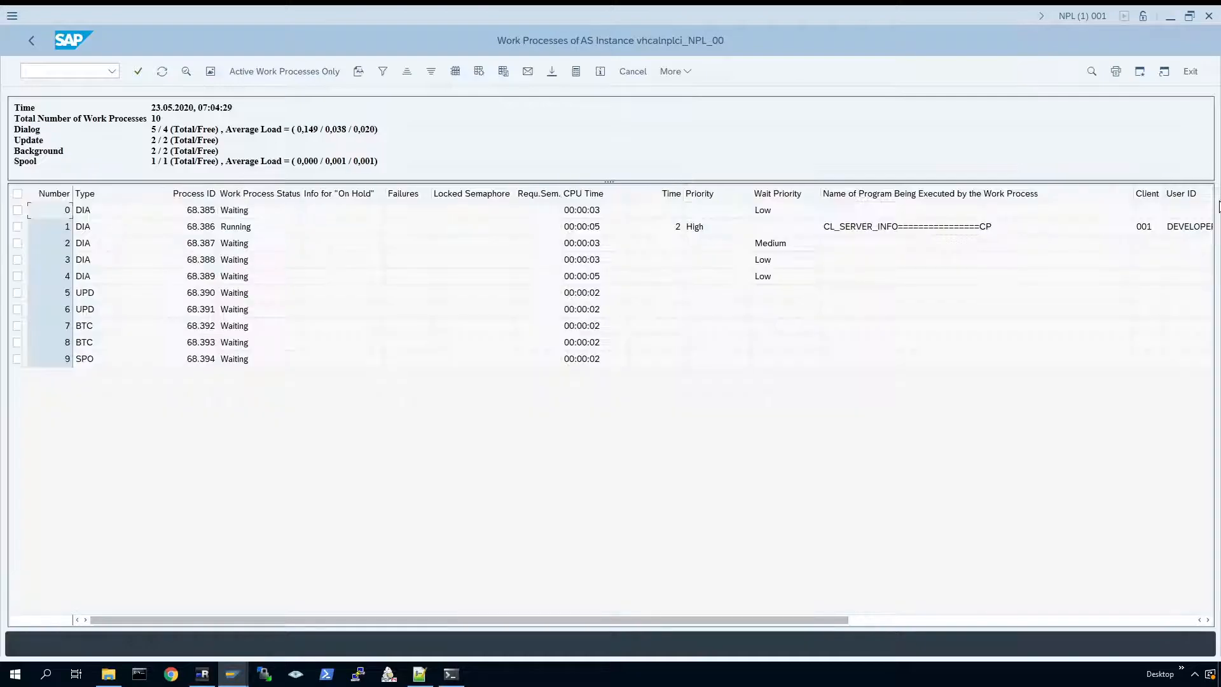
{"action": "left_click", "coordinate": [1170, 17]}
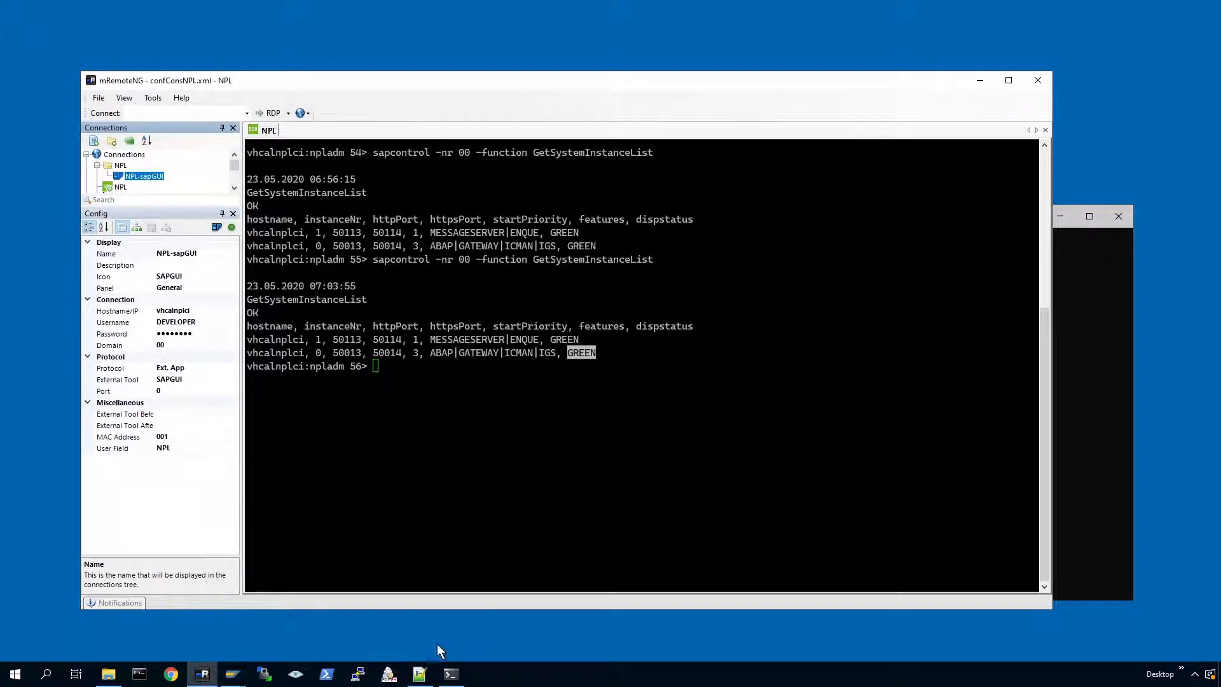
Copy the sapshcut.exe /help command from Notepad++, run it in Command Prompt, and review the listed parameters before closing the help.
{"action": "left_click", "coordinate": [420, 673]}
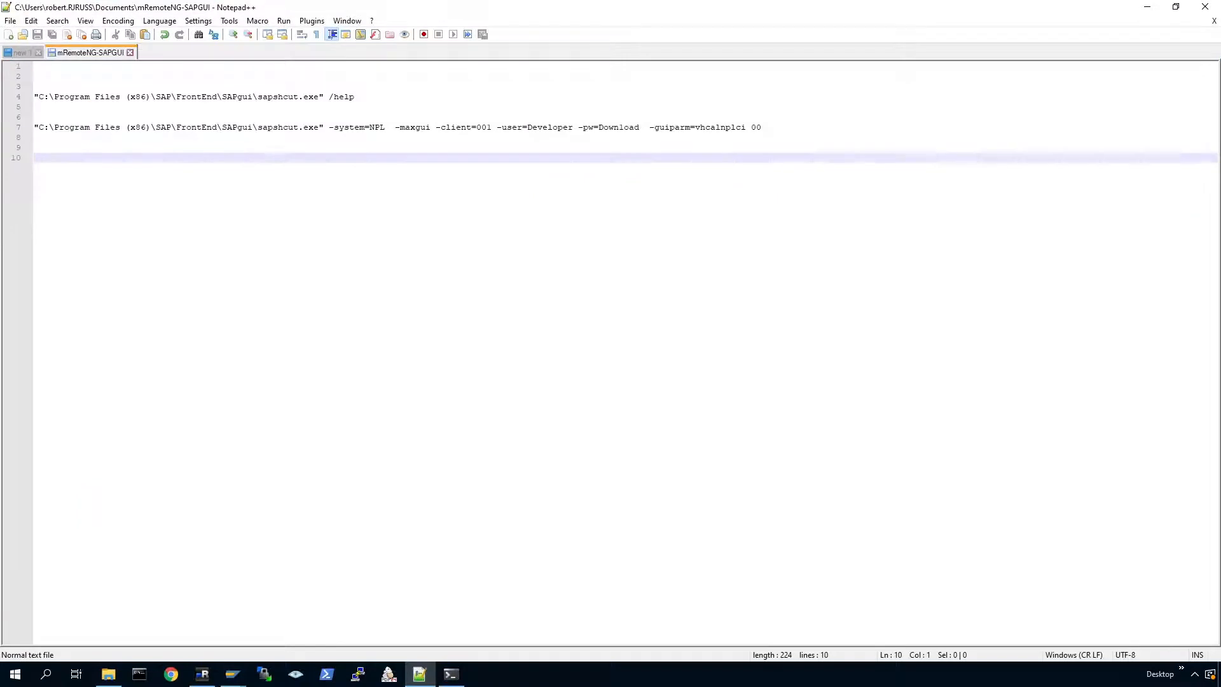
{"action": "left_click", "coordinate": [357, 97]}
{"action": "left_click_drag", "start_coordinate": [356, 97], "coordinate": [16, 105]}
{"action": "key", "text": "ctrl+c"}
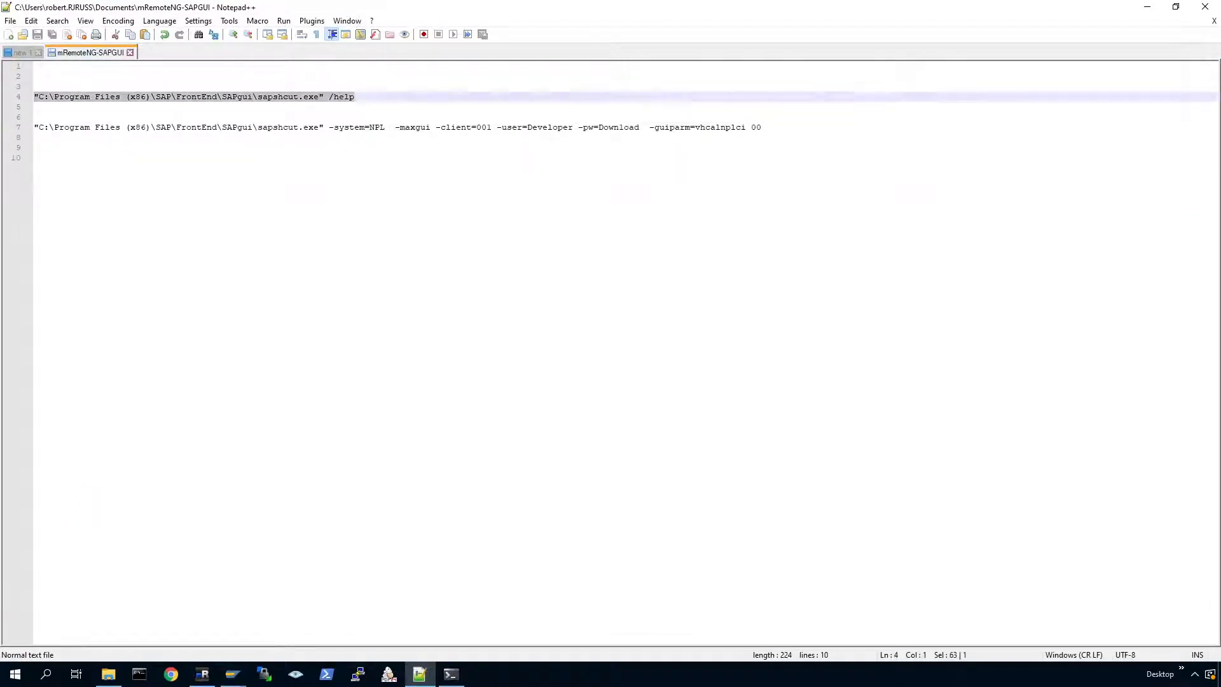
{"action": "left_click", "coordinate": [451, 675]}
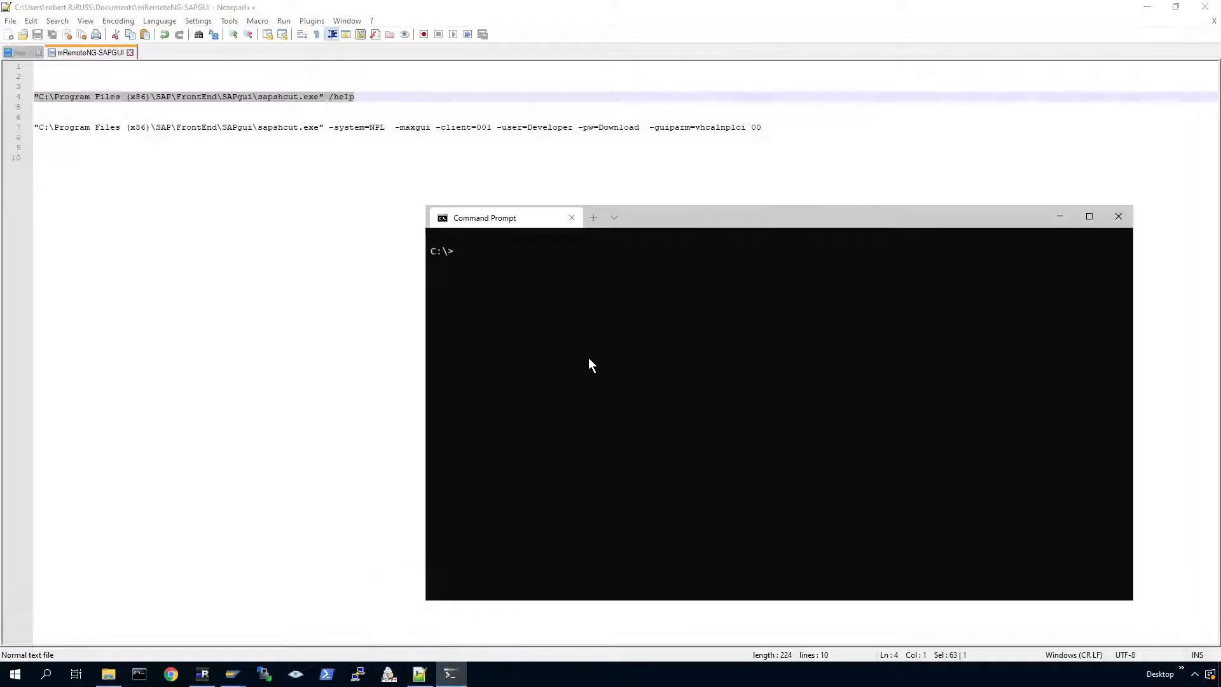
{"action": "right_click", "coordinate": [591, 356]}
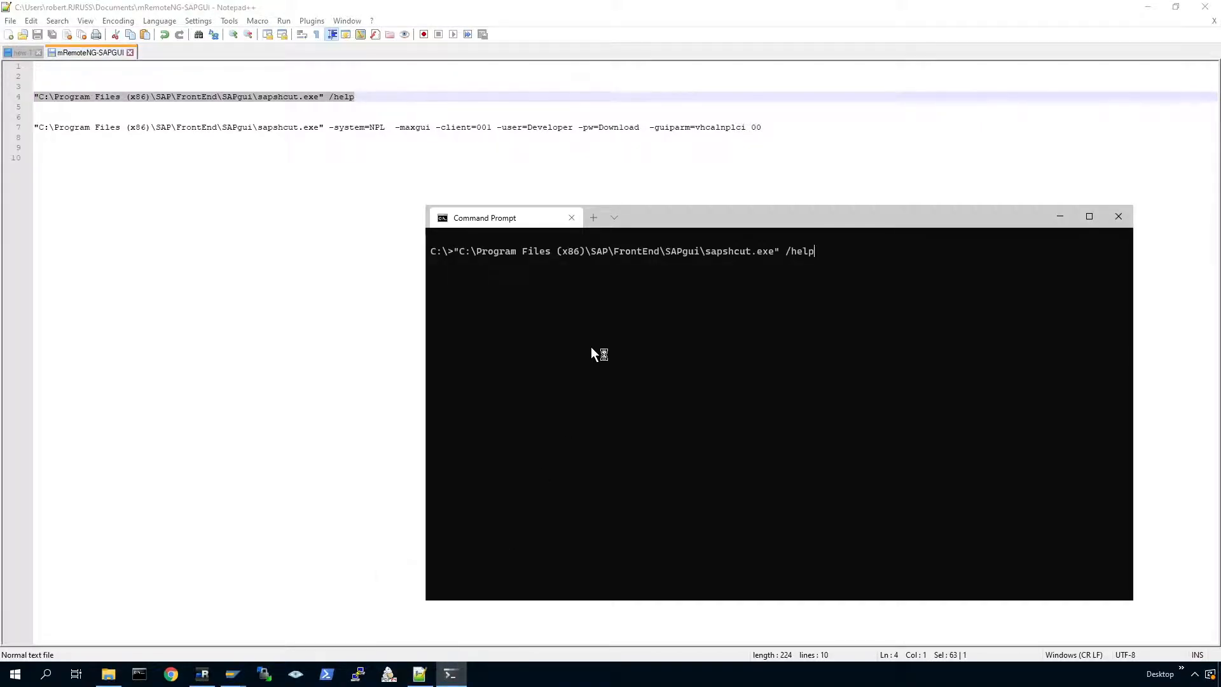
{"action": "key", "text": "Return"}
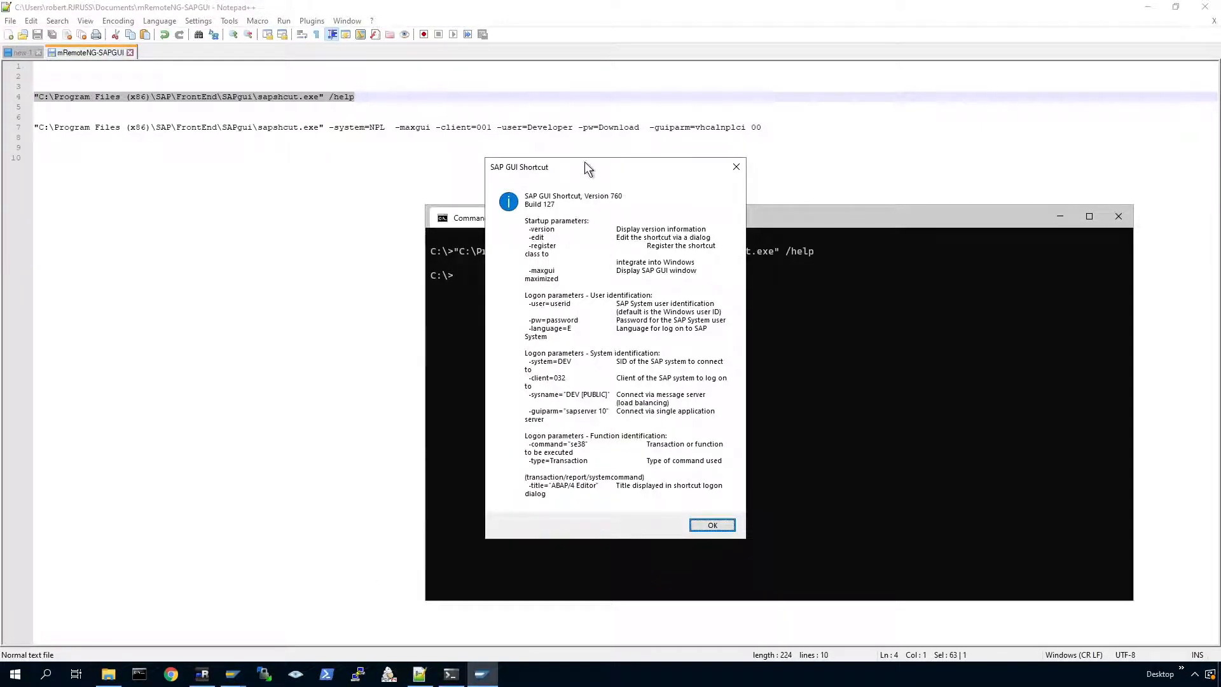
{"action": "left_click_drag", "start_coordinate": [585, 167], "coordinate": [964, 203]}
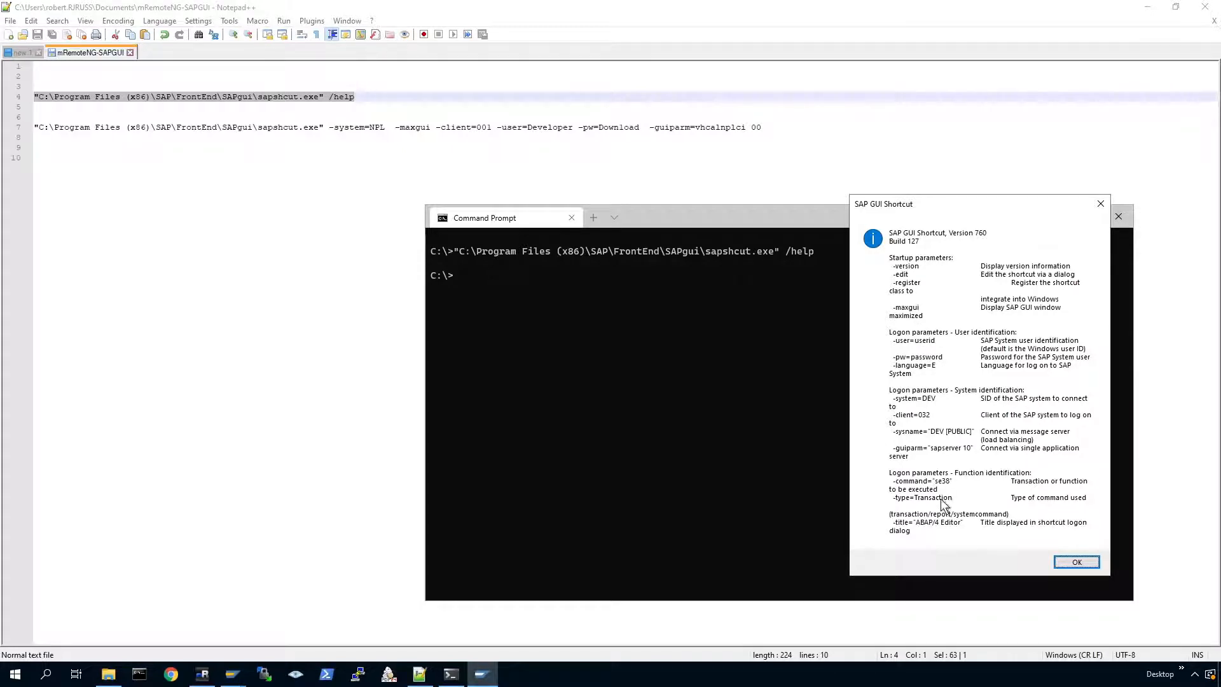
{"action": "left_click", "coordinate": [1077, 562]}
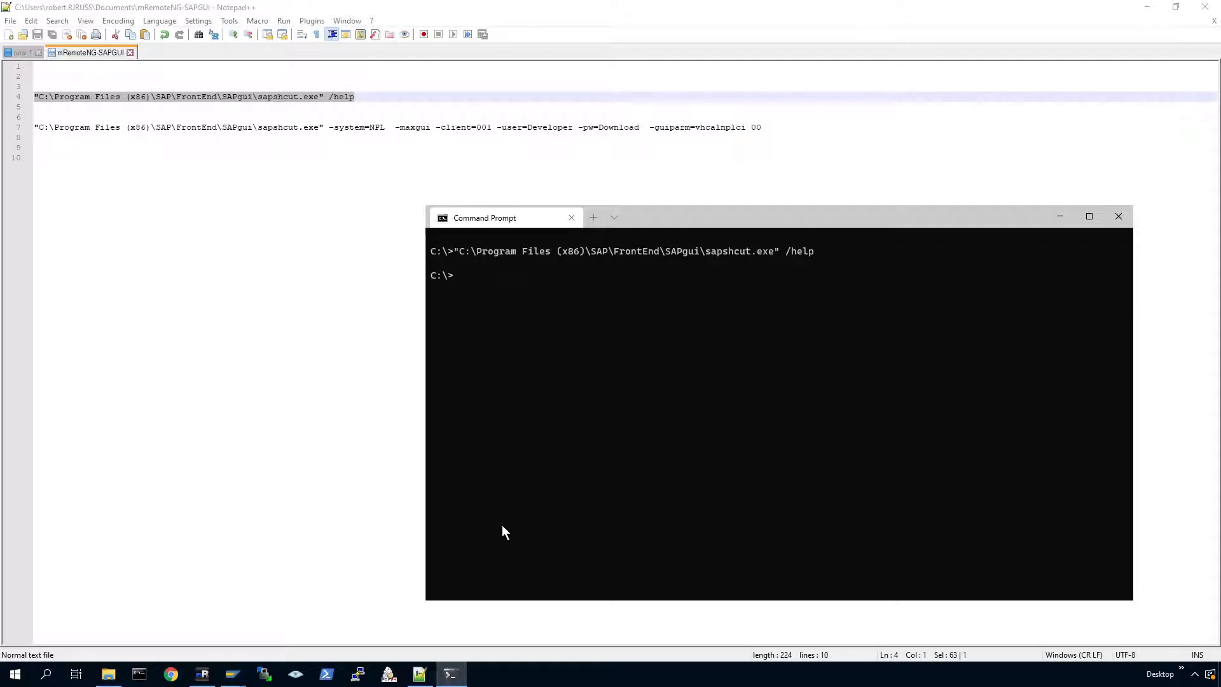
Copy the sapshcut.exe logon command for system NPL, client 001, including user and password, from Notepad++ and run it in Command Prompt.
{"action": "left_click", "coordinate": [420, 676]}
{"action": "left_click", "coordinate": [420, 675]}
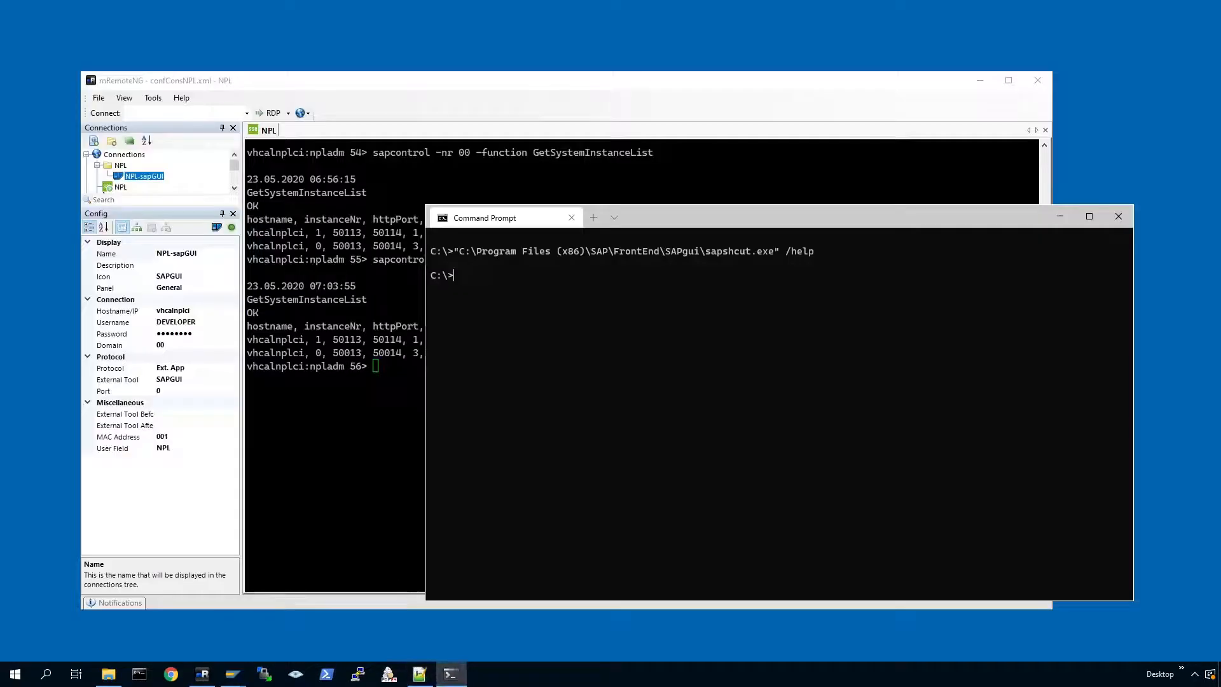
{"action": "left_click", "coordinate": [421, 675]}
{"action": "key", "text": "ctrl+End"}
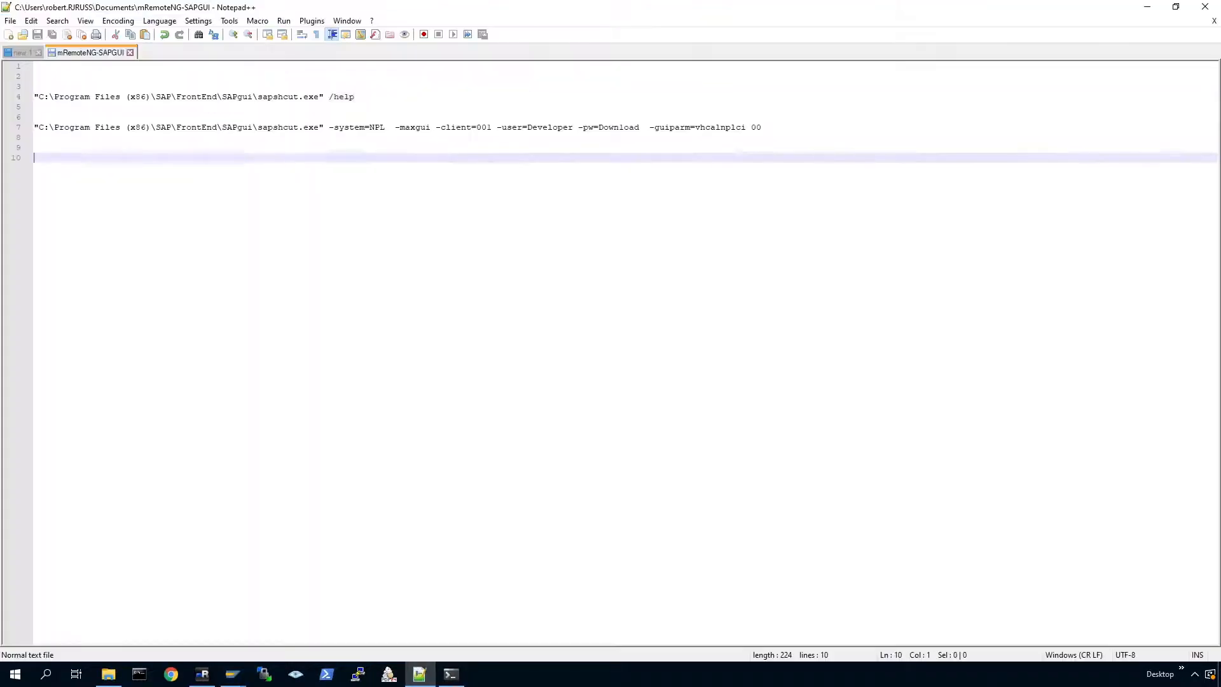
{"action": "key", "text": "Up"}
{"action": "key", "text": "Up"}
{"action": "key", "text": "Up"}
{"action": "key", "text": "End"}
{"action": "key", "text": "shift+Home"}
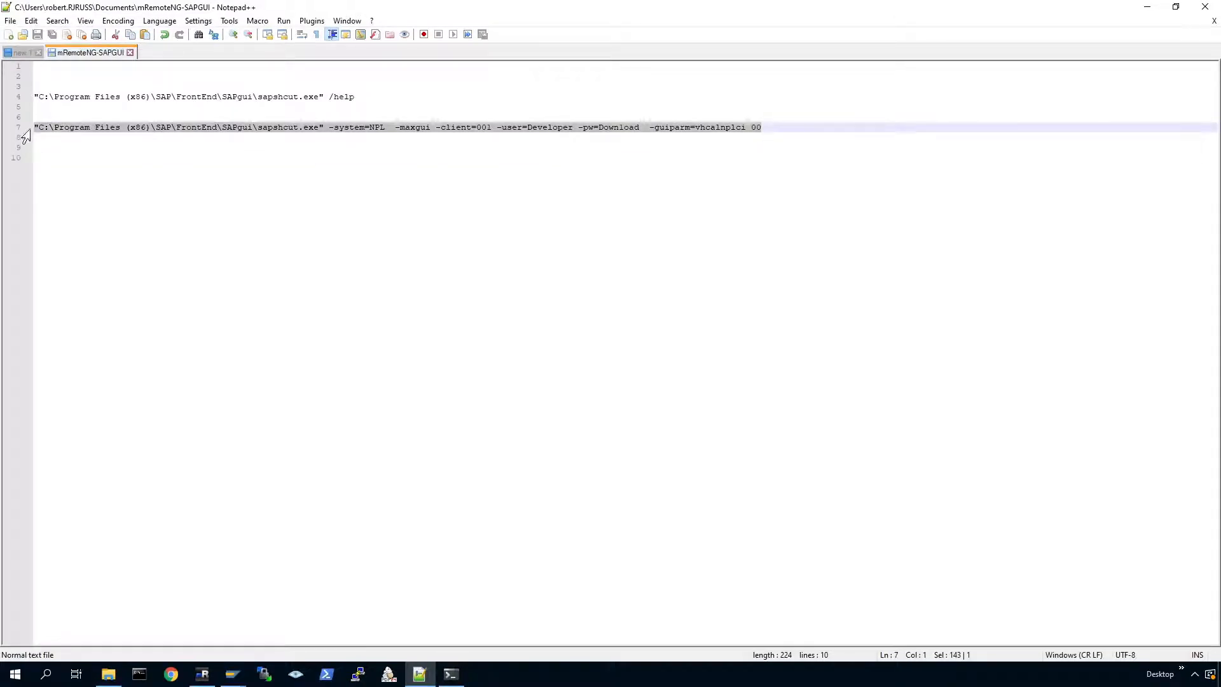
{"action": "key", "text": "ctrl+c"}
{"action": "left_click", "coordinate": [448, 675]}
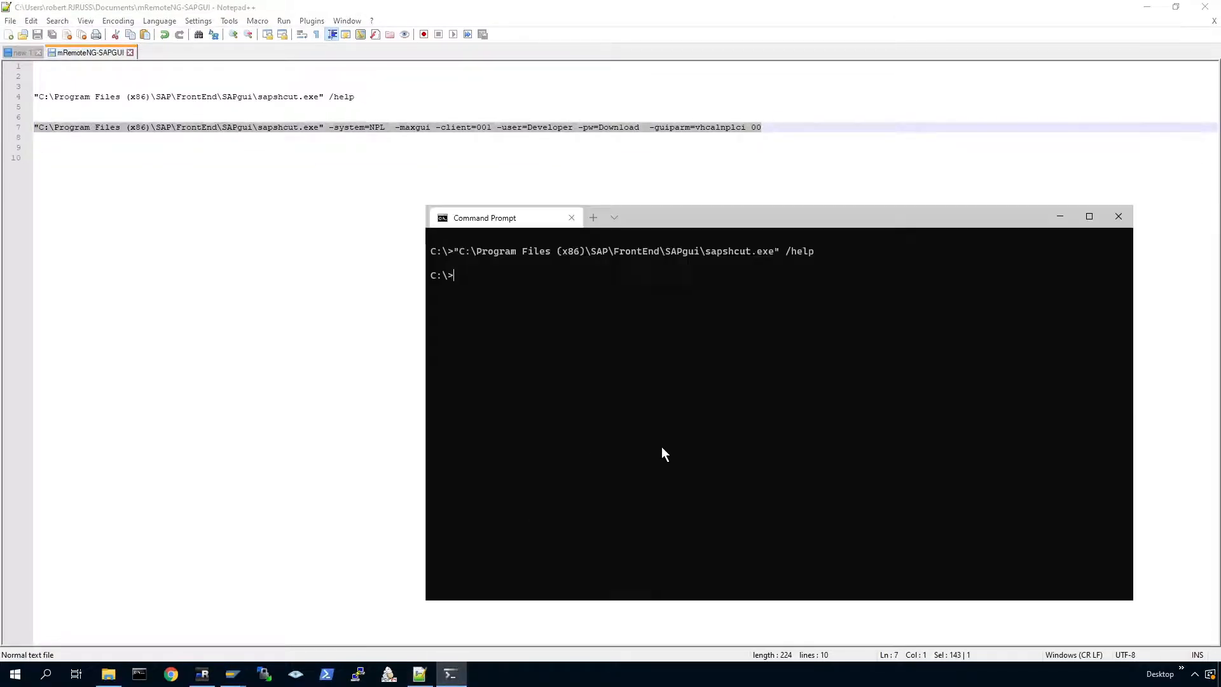
{"action": "right_click", "coordinate": [663, 445]}
{"action": "key", "text": "Return"}
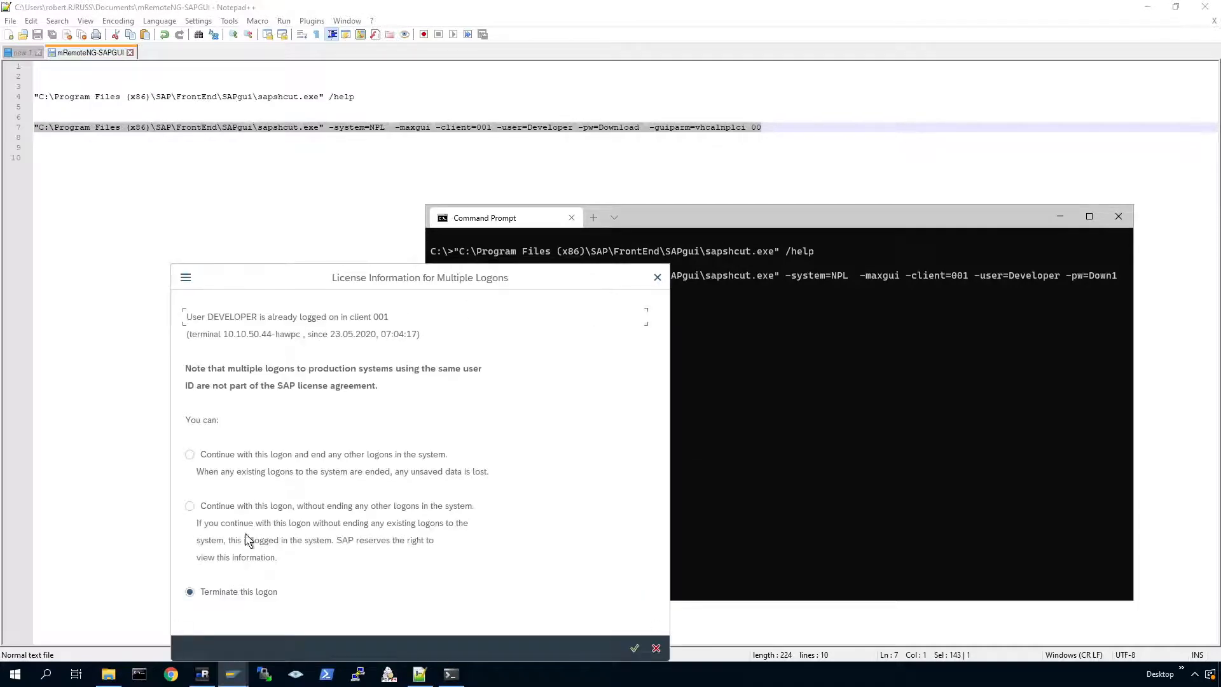
Continue with this logon without ending any other logons, and close the new SAP session once it loads.
{"action": "left_click", "coordinate": [193, 511]}
{"action": "left_click", "coordinate": [635, 648]}
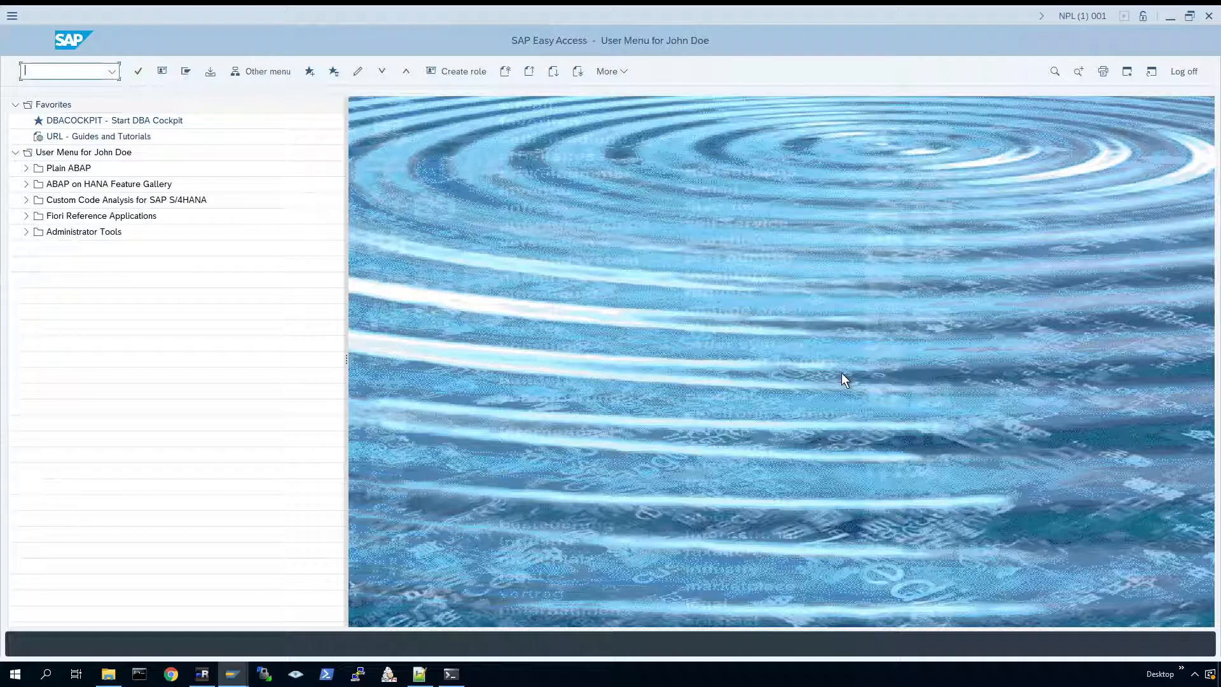
{"action": "left_click", "coordinate": [1208, 16]}
{"action": "left_click", "coordinate": [185, 286]}
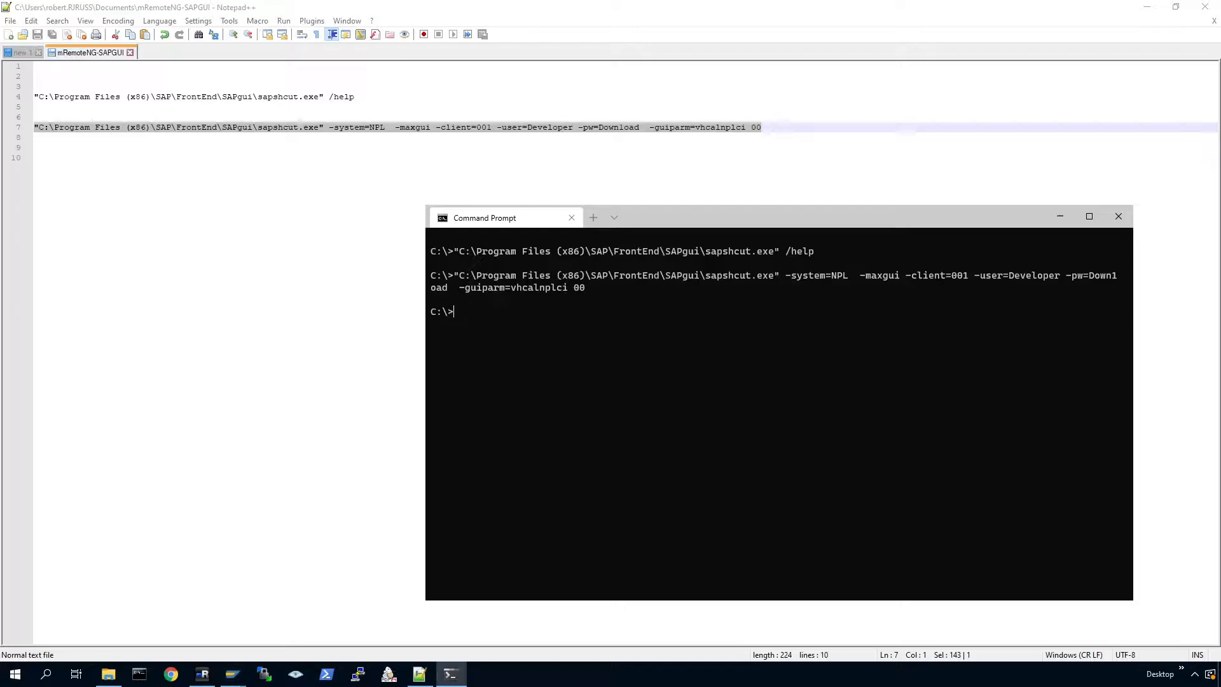
Switch to mRemoteNG, open the SAPGUI entry in External Tools, and examine its sapshcut.exe file path.
{"action": "left_click", "coordinate": [199, 677]}
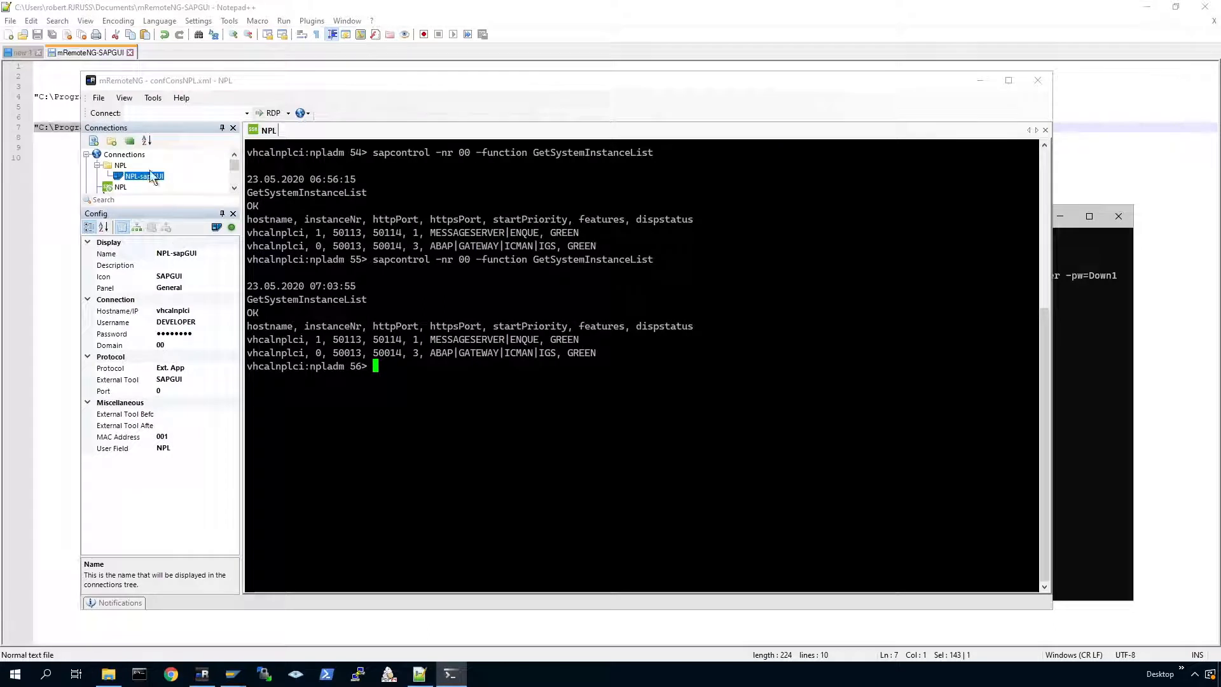
{"action": "left_click", "coordinate": [153, 98]}
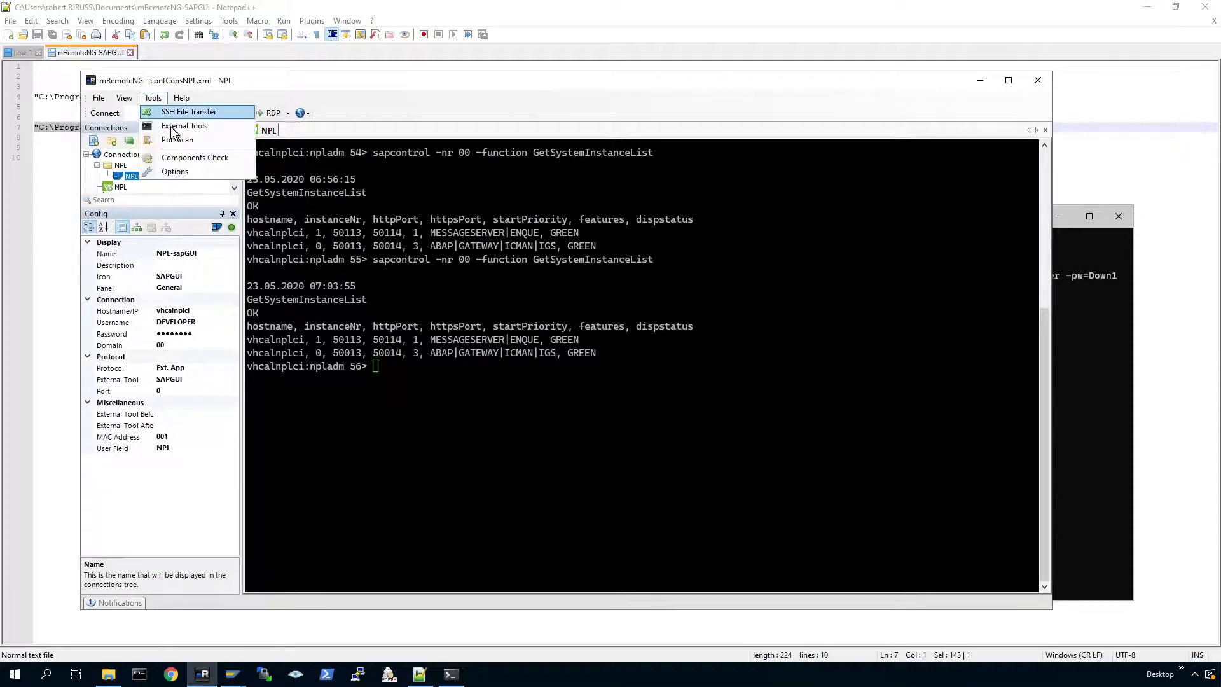
{"action": "left_click", "coordinate": [172, 126]}
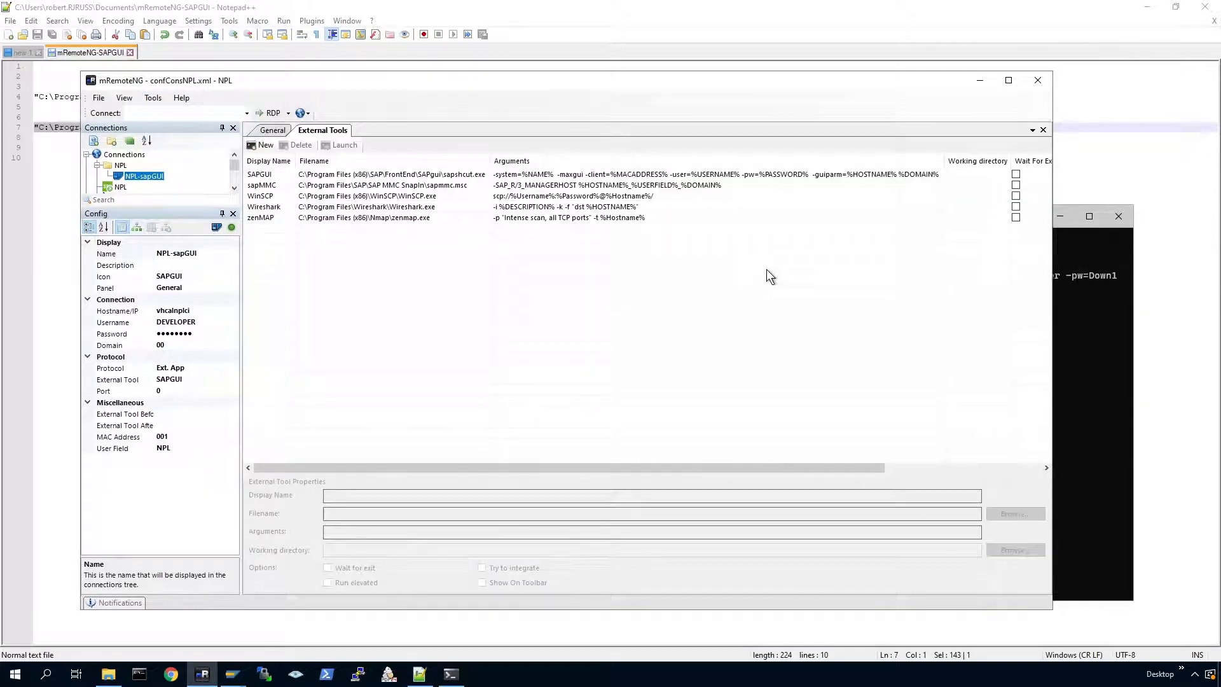
{"action": "left_click", "coordinate": [266, 175]}
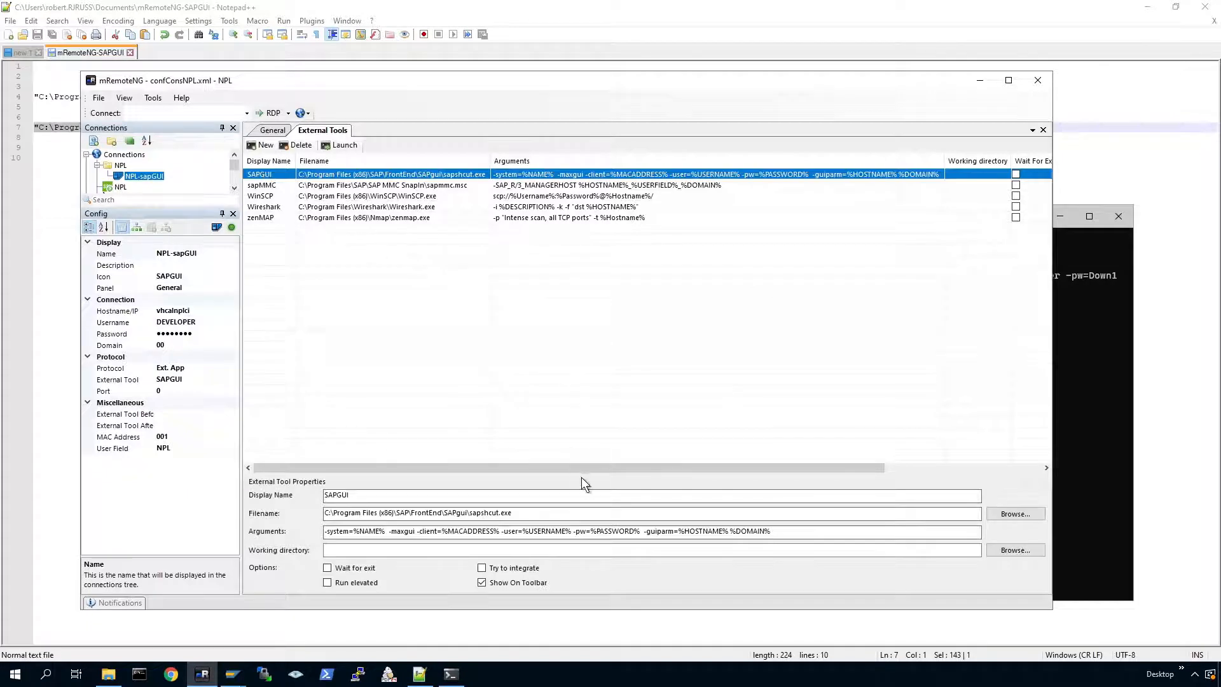
{"action": "left_click_drag", "start_coordinate": [513, 513], "coordinate": [307, 515]}
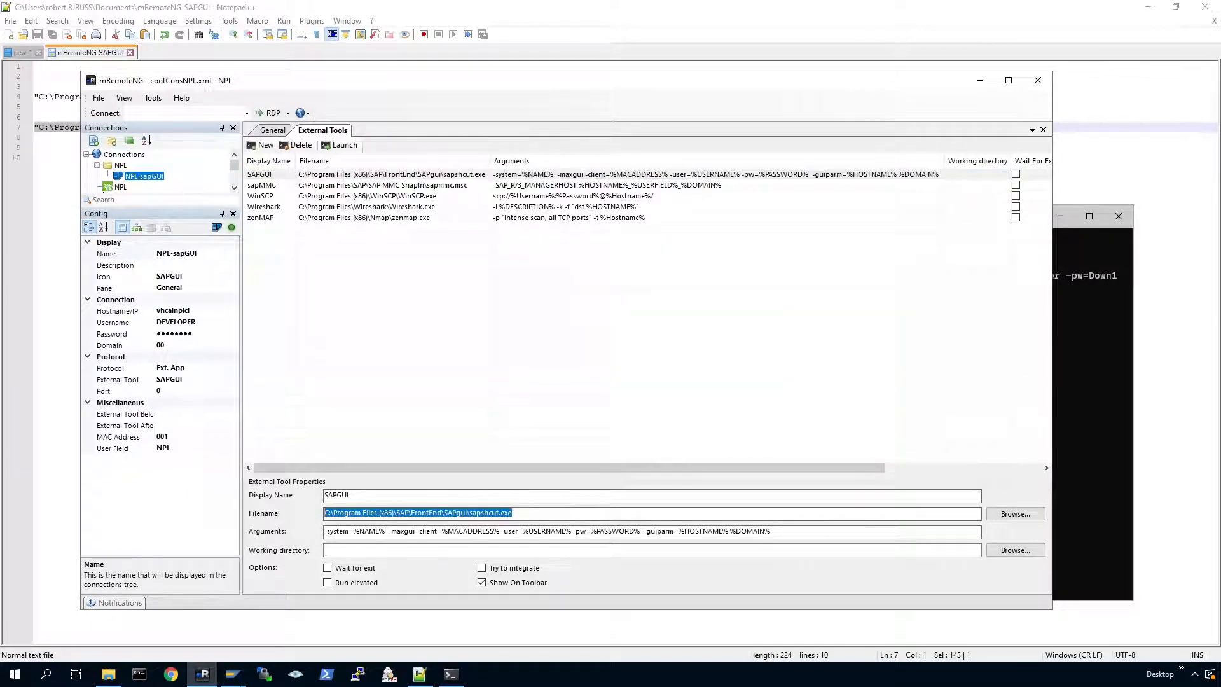
{"action": "left_click_drag", "start_coordinate": [513, 513], "coordinate": [311, 516]}
{"action": "left_click_drag", "start_coordinate": [513, 513], "coordinate": [469, 514]}
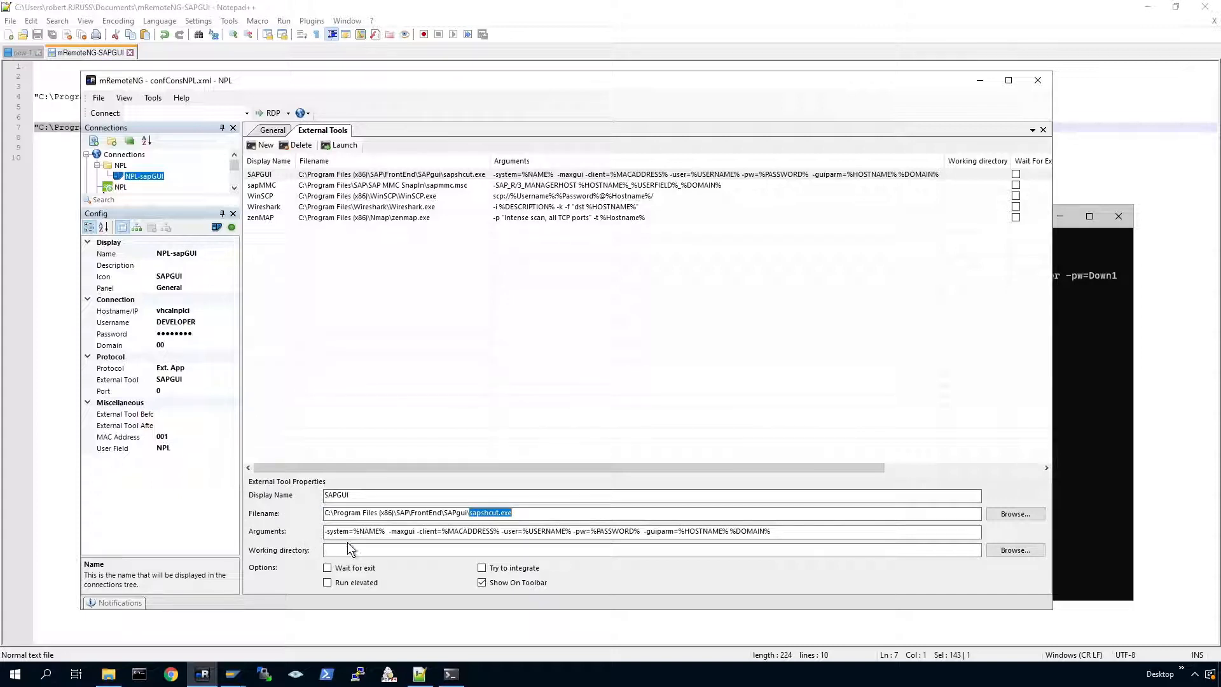
Compare the %NAME% and %MACADDRESS% variables in the SAPGUI tool's arguments with the NPL-sapGUI connection's Name and MAC Address fields.
{"action": "left_click_drag", "start_coordinate": [325, 531], "coordinate": [729, 531]}
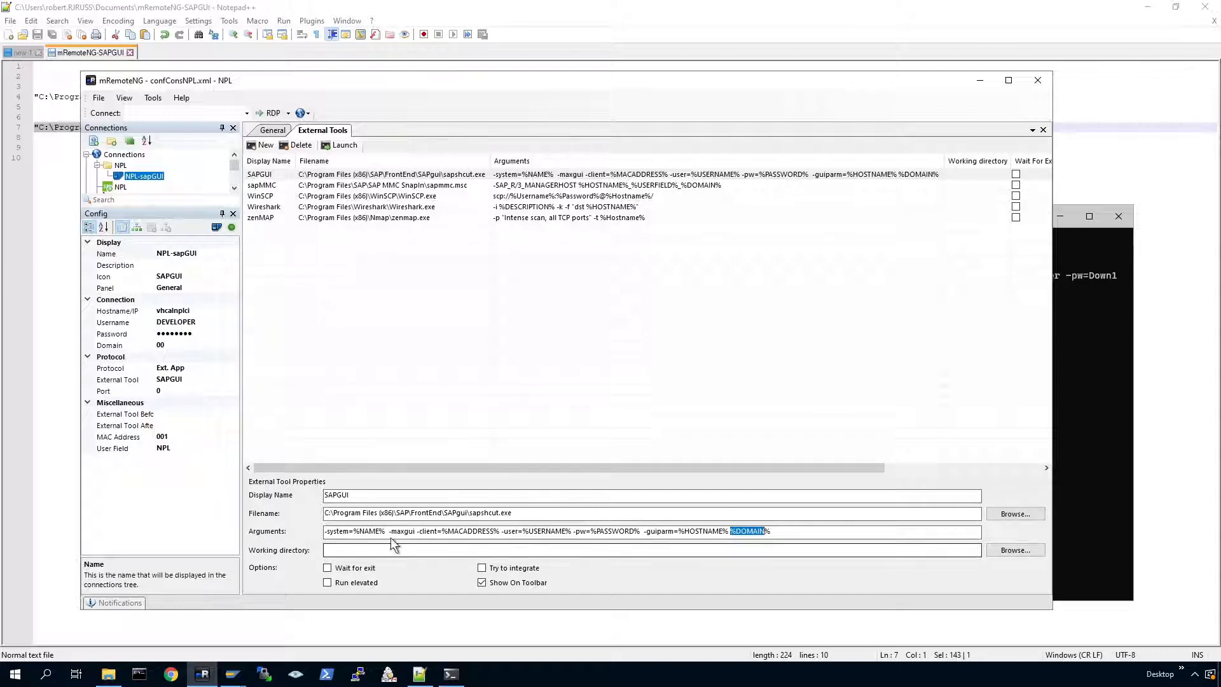
{"action": "left_click_drag", "start_coordinate": [381, 531], "coordinate": [353, 531]}
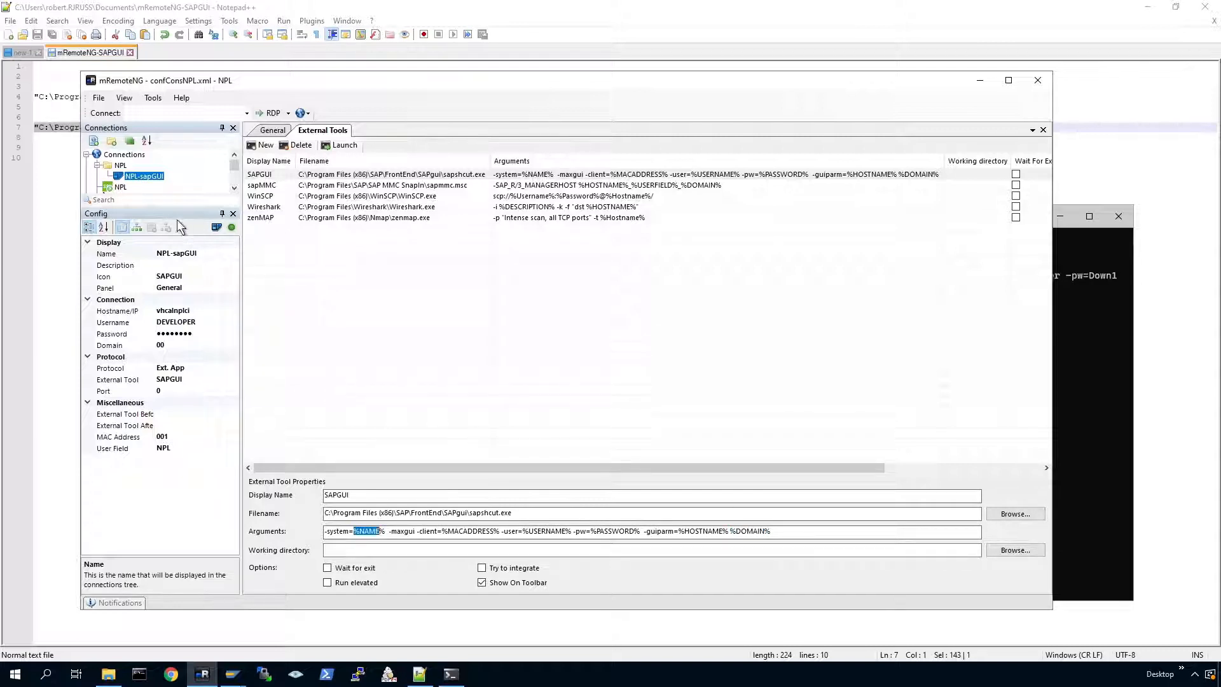
{"action": "left_click", "coordinate": [195, 257]}
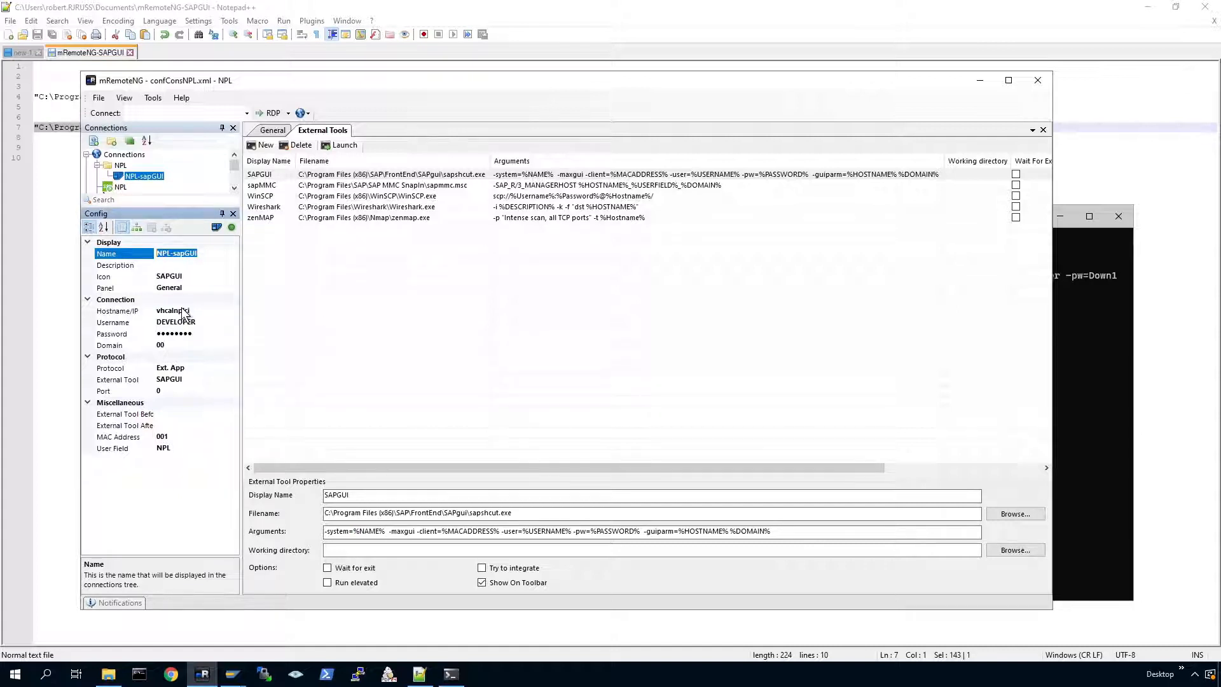
{"action": "left_click", "coordinate": [201, 254]}
{"action": "left_click", "coordinate": [436, 531]}
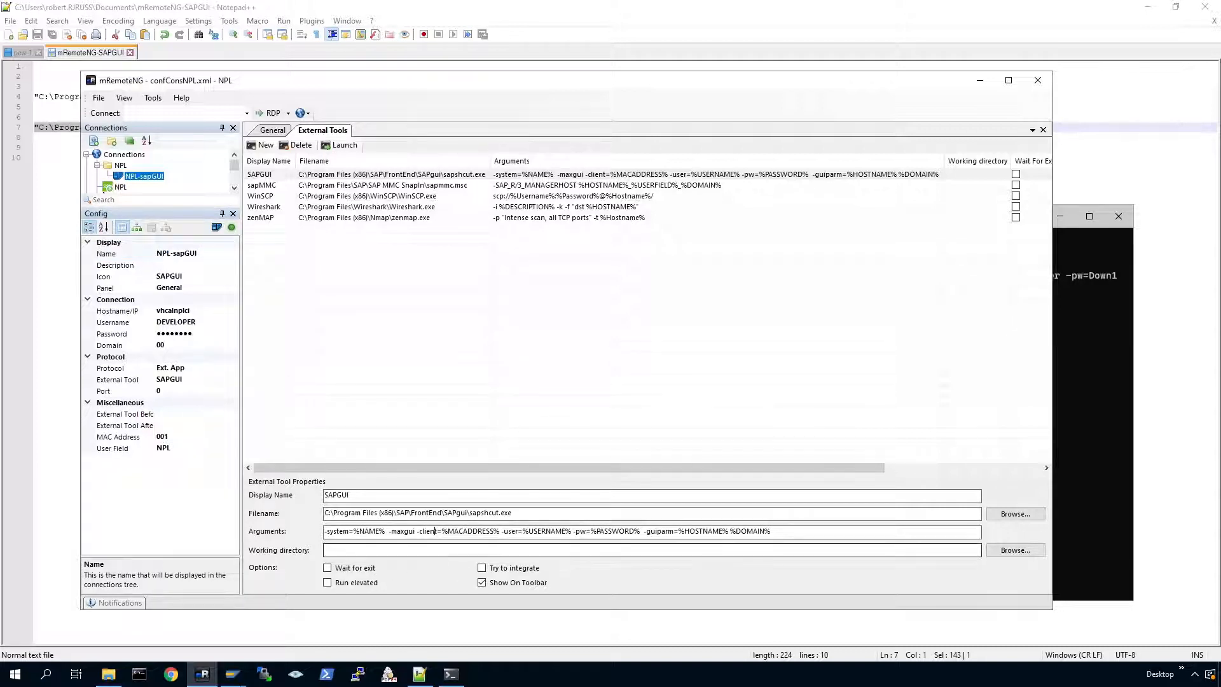
{"action": "left_click_drag", "start_coordinate": [454, 531], "coordinate": [500, 531]}
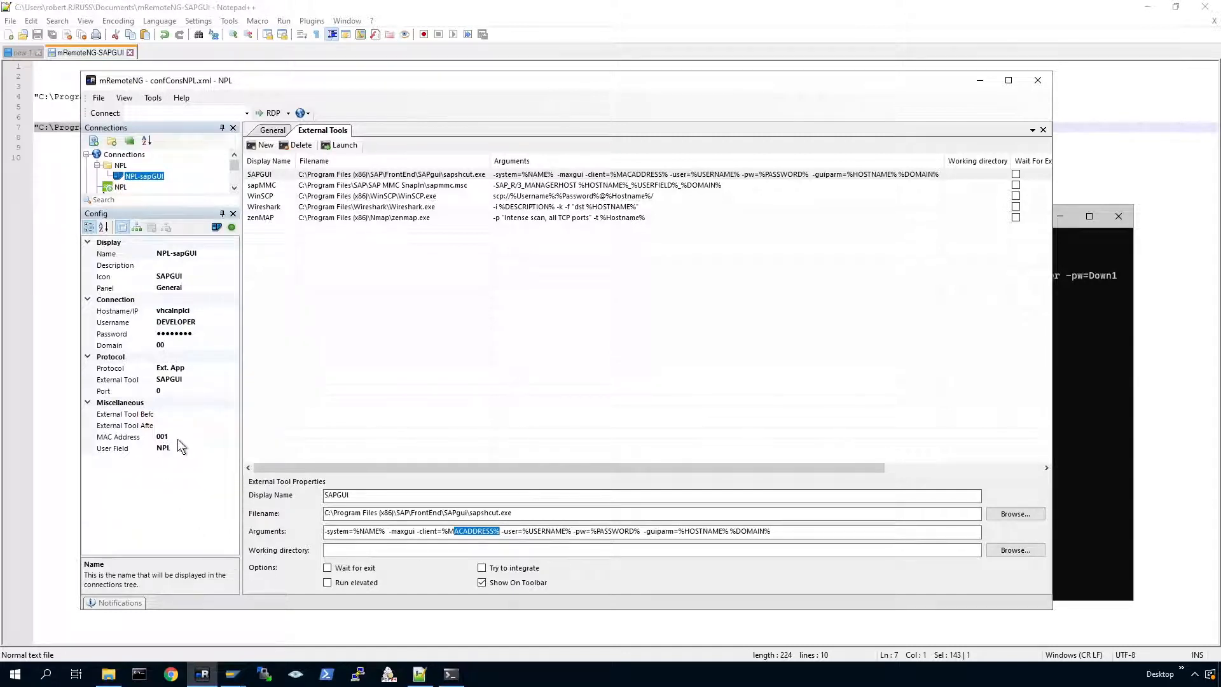
{"action": "left_click", "coordinate": [160, 436]}
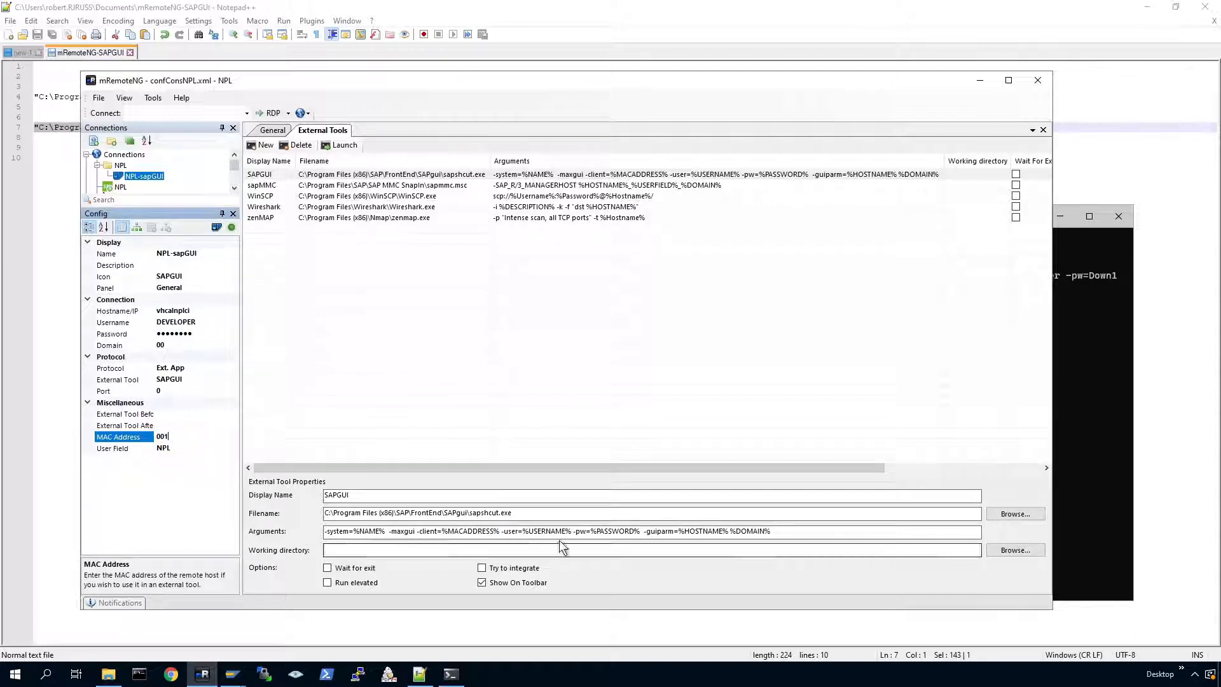
Match the %USERNAME% and %PASSWORD% arguments to the NPL-sapGUI connection's Username and Password fields.
{"action": "left_click_drag", "start_coordinate": [523, 531], "coordinate": [565, 531]}
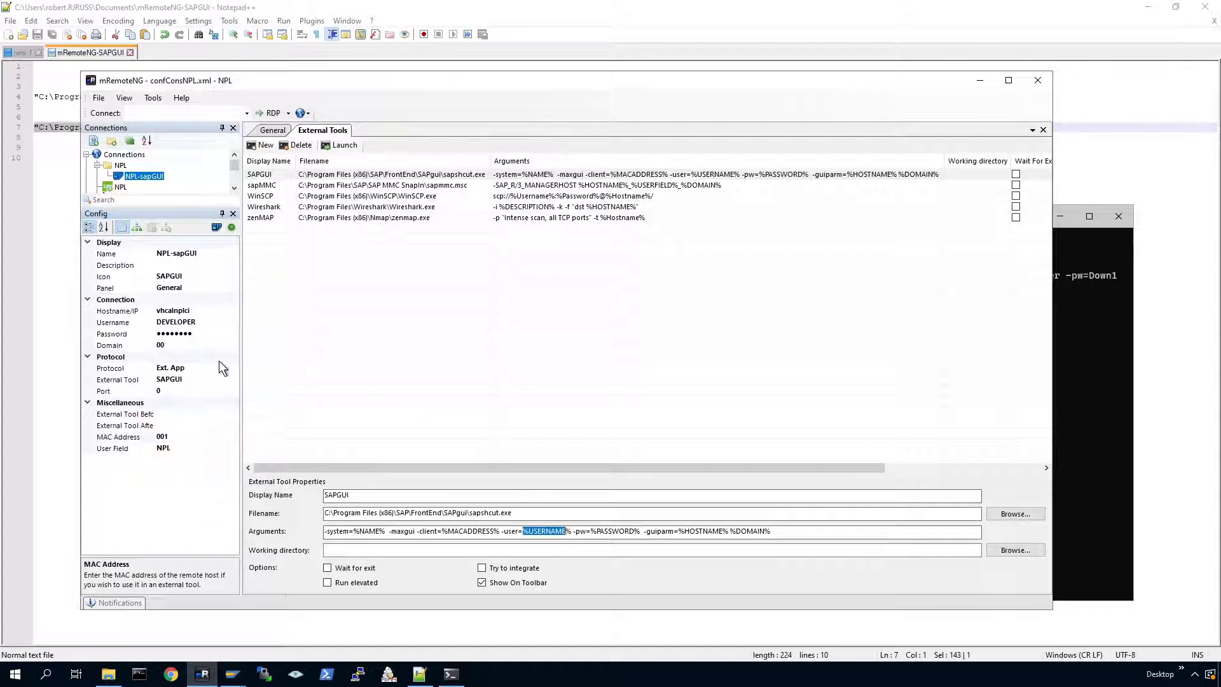
{"action": "left_click", "coordinate": [178, 322]}
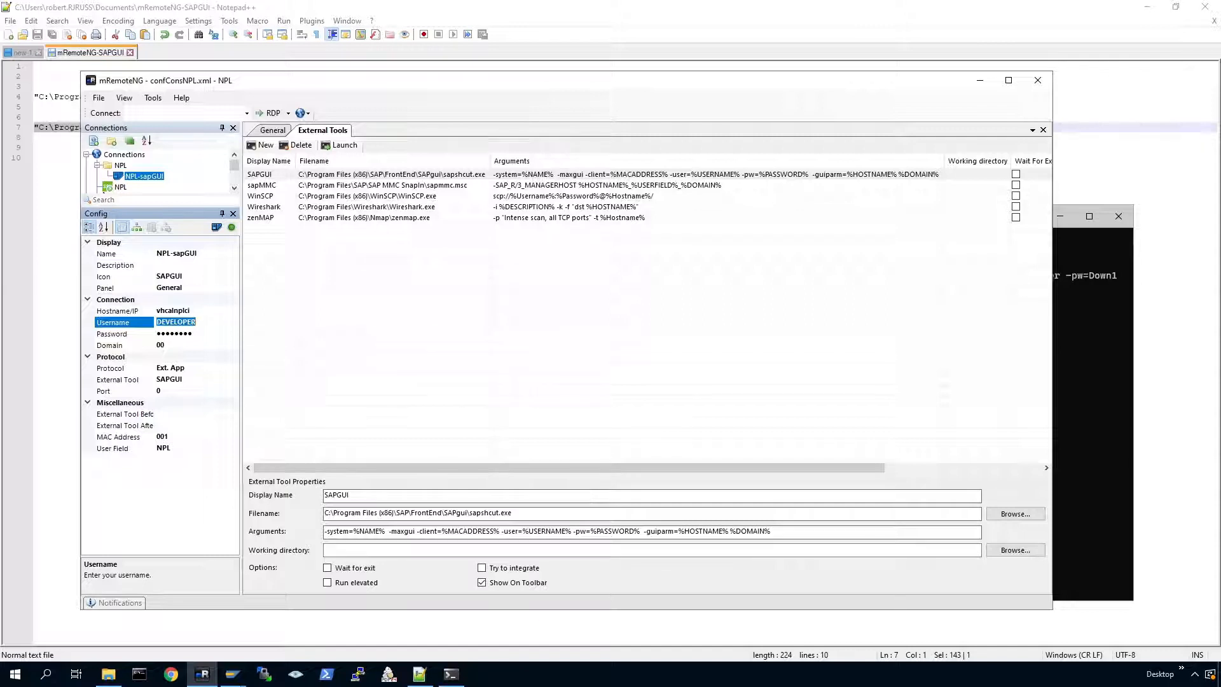
{"action": "left_click_drag", "start_coordinate": [590, 531], "coordinate": [634, 531]}
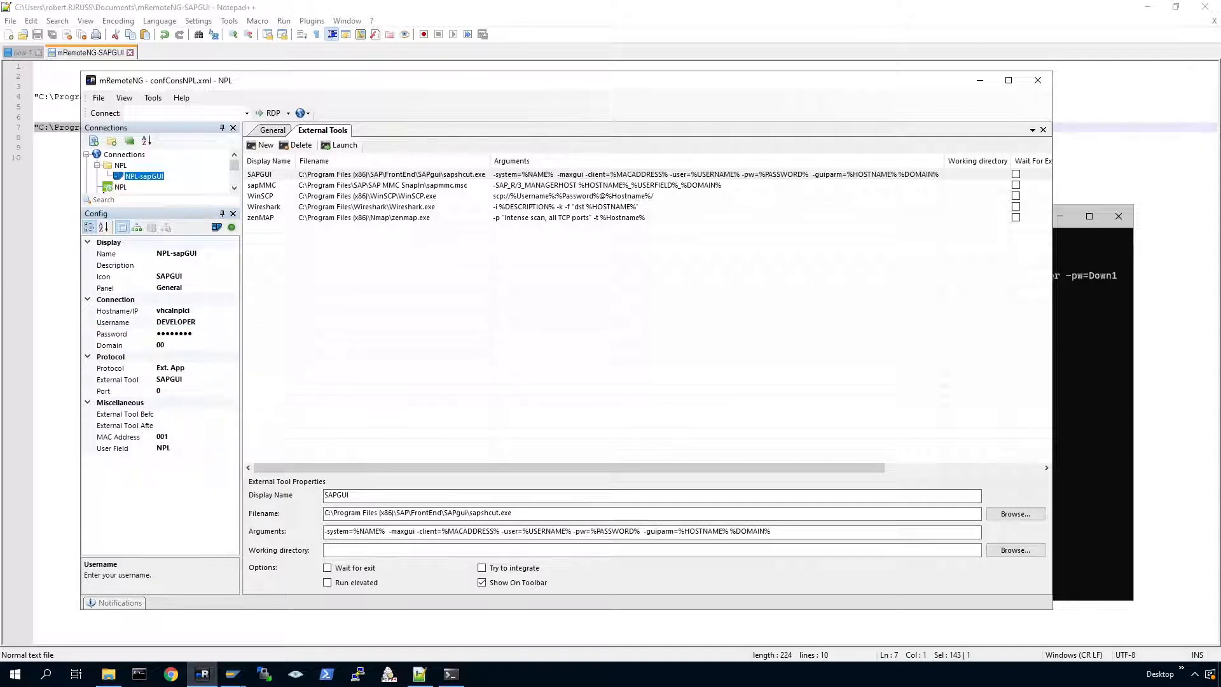
{"action": "left_click", "coordinate": [177, 335]}
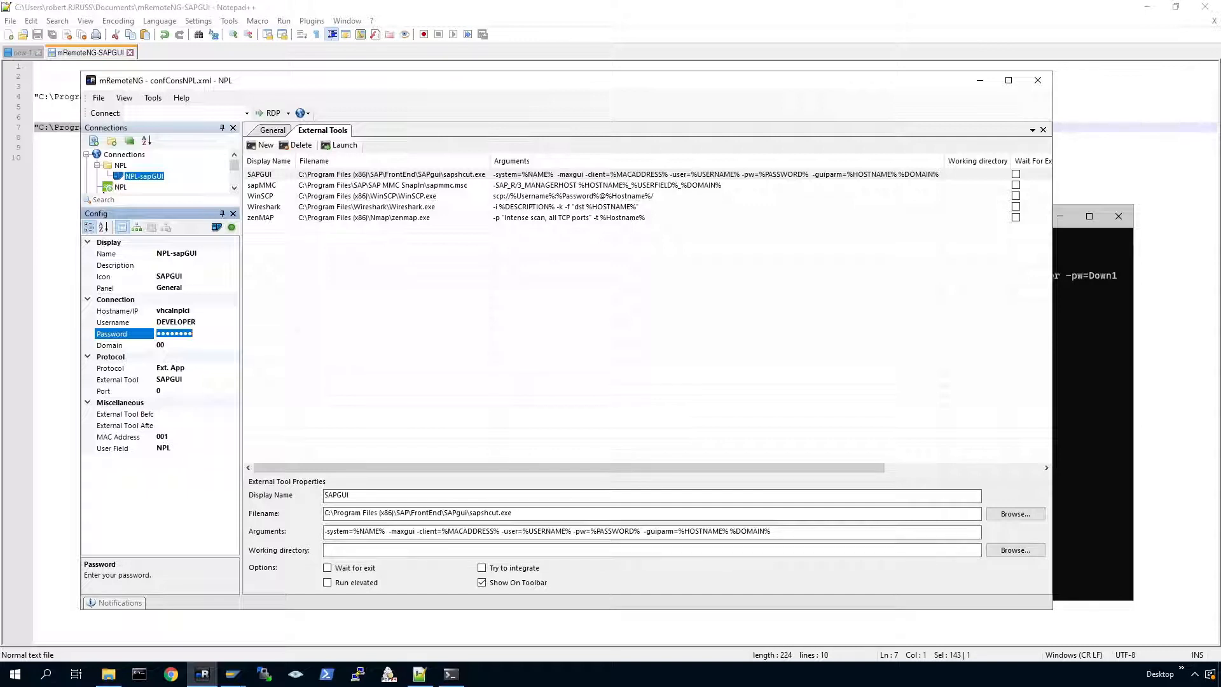
{"action": "left_click_drag", "start_coordinate": [591, 531], "coordinate": [634, 532]}
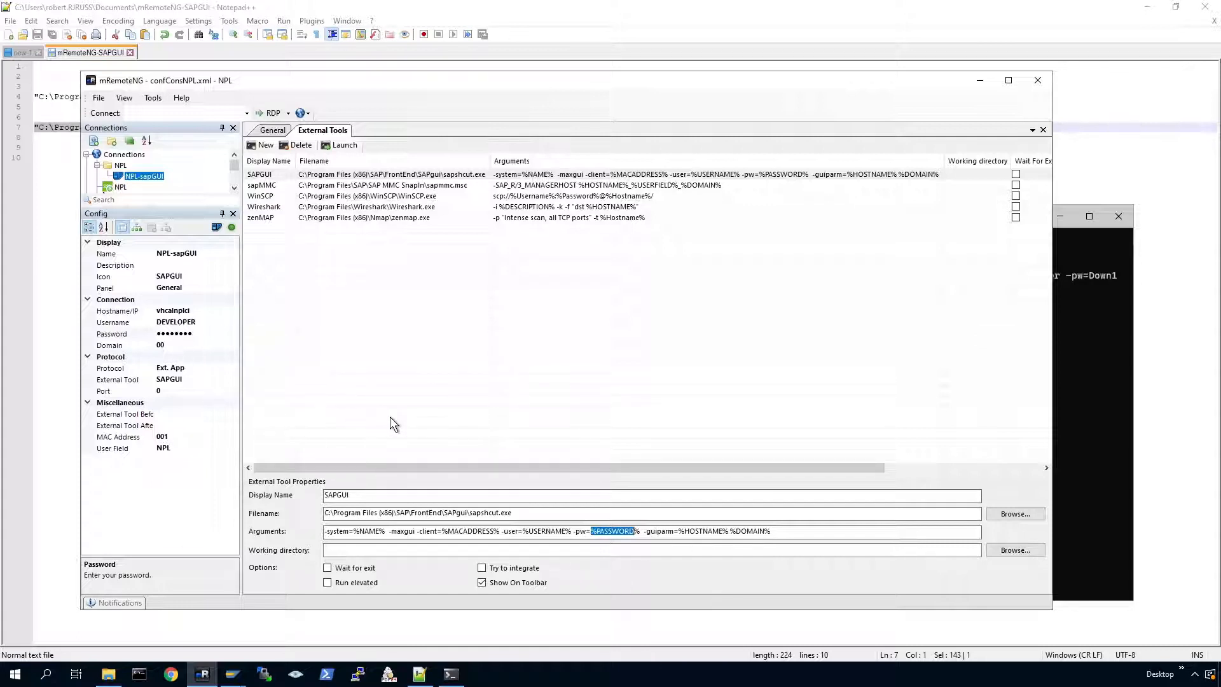
{"action": "left_click", "coordinate": [174, 333]}
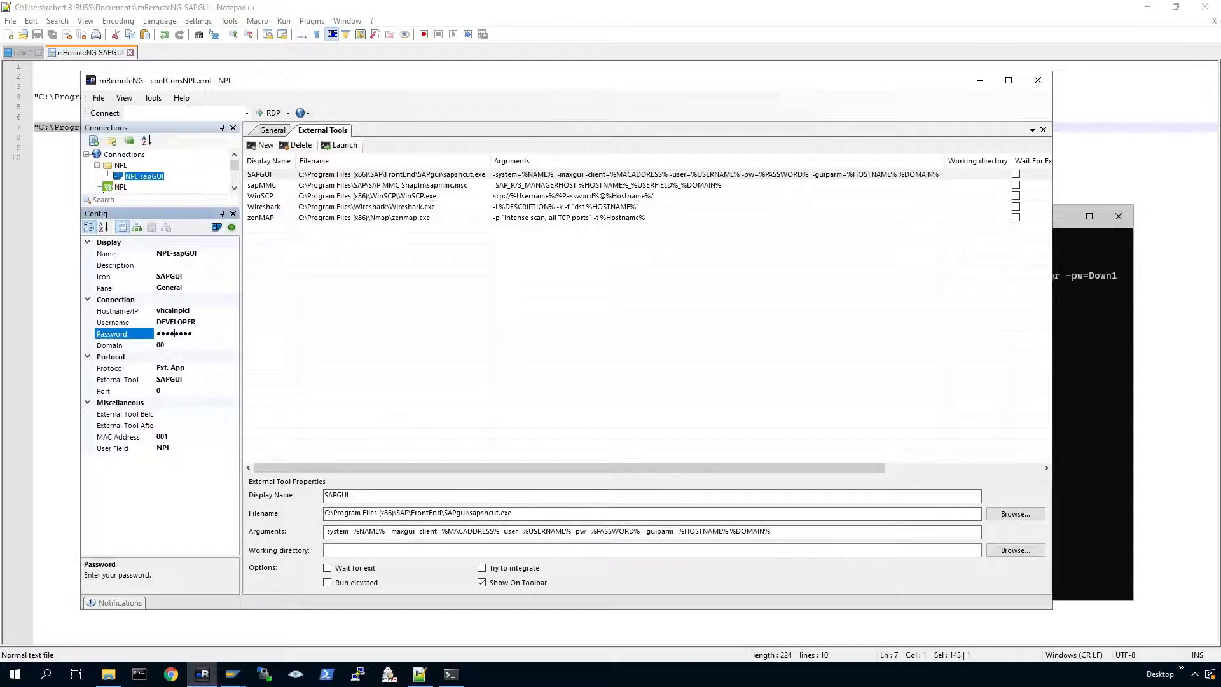
Examine the -guiparm argument and match its %HOSTNAME% and %DOMAIN% variables to the connection's Hostname/IP and Domain fields.
{"action": "left_click_drag", "start_coordinate": [684, 531], "coordinate": [771, 531]}
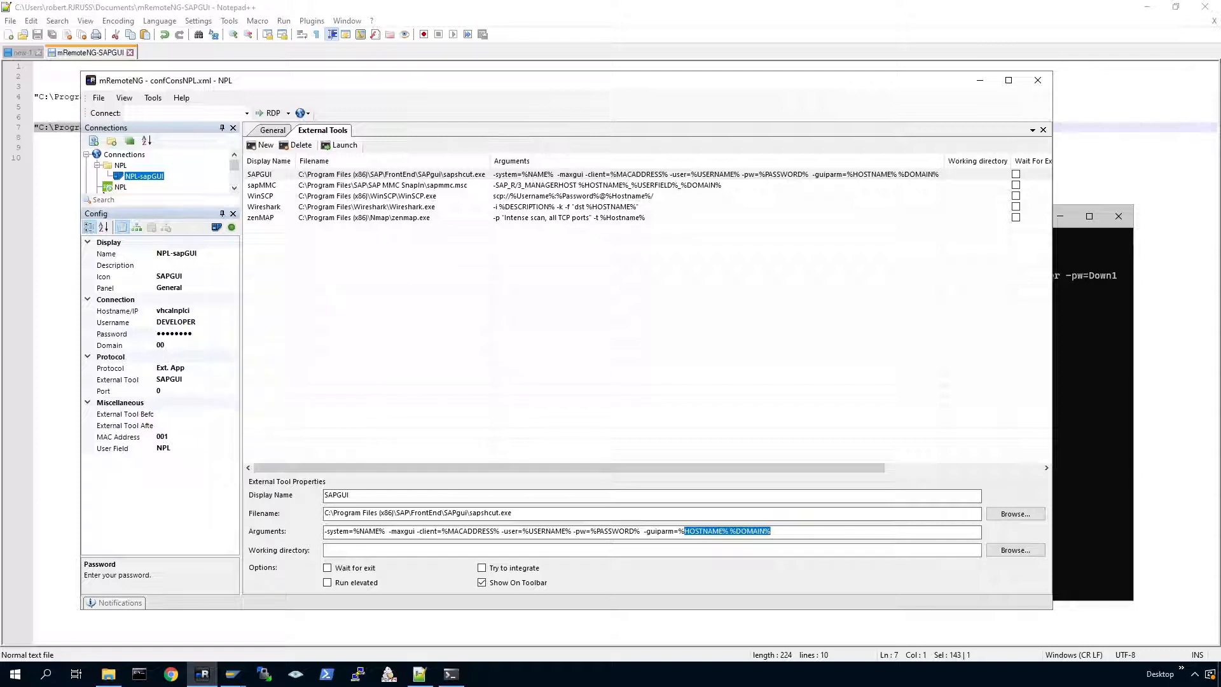
{"action": "double_click", "coordinate": [662, 531]}
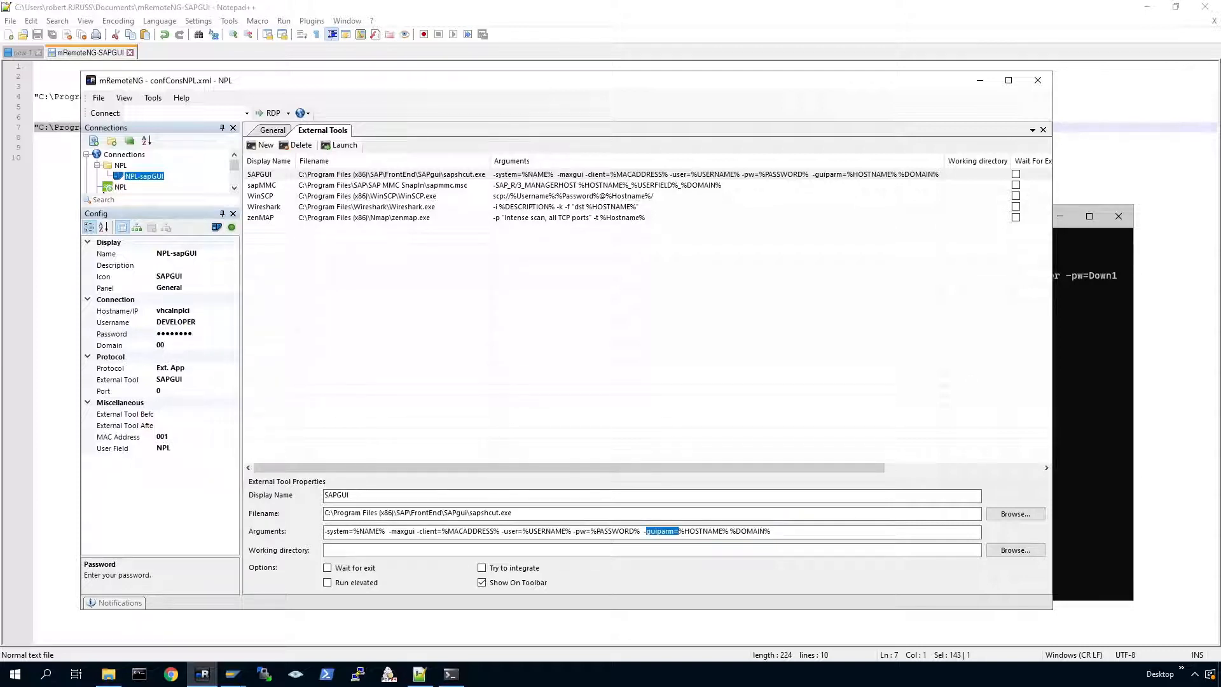
{"action": "double_click", "coordinate": [747, 532]}
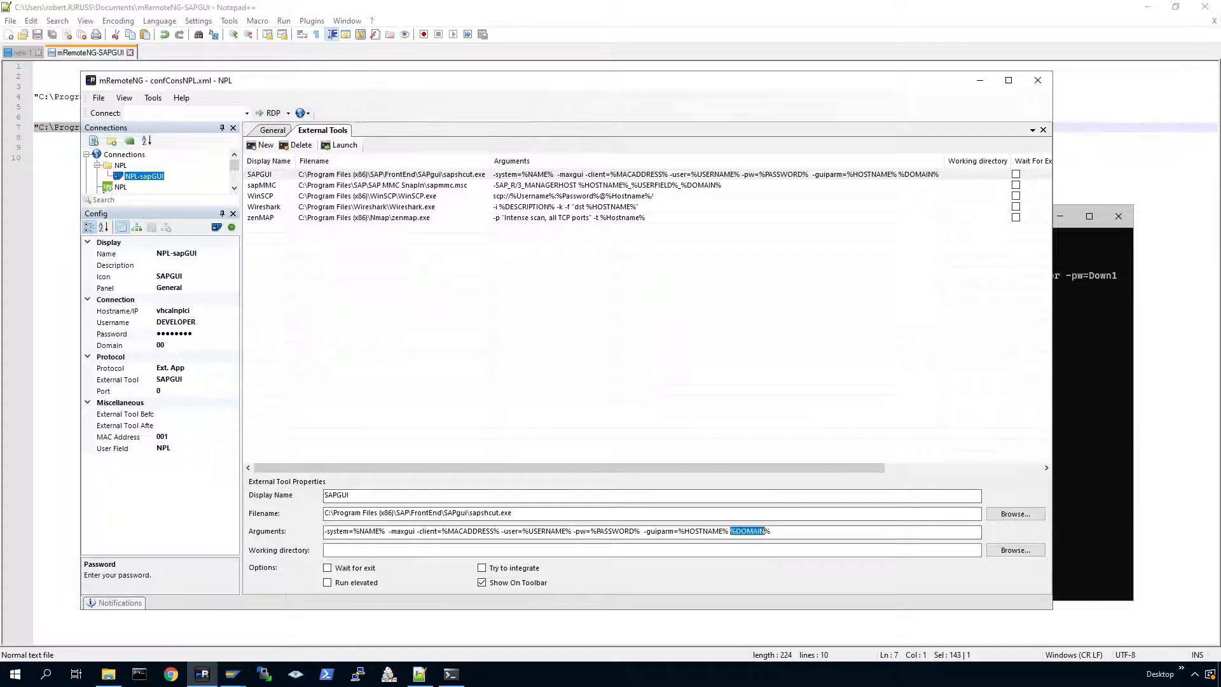
{"action": "left_click", "coordinate": [696, 531]}
{"action": "double_click", "coordinate": [695, 531]}
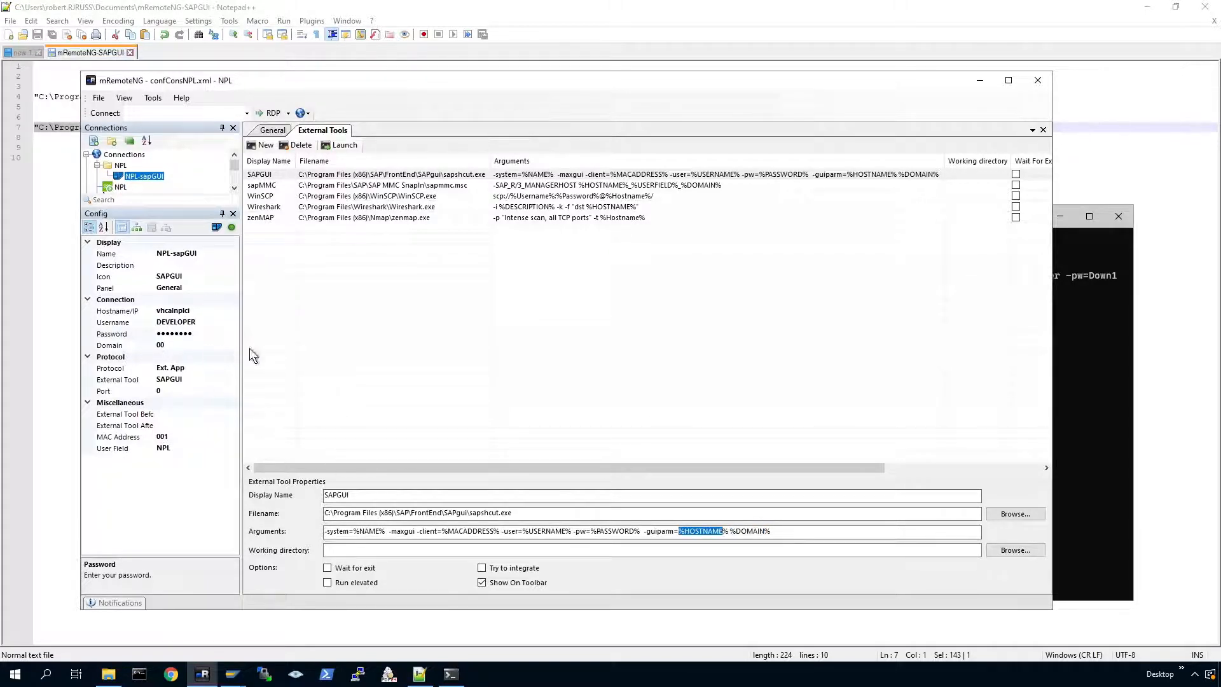
{"action": "left_click", "coordinate": [181, 310]}
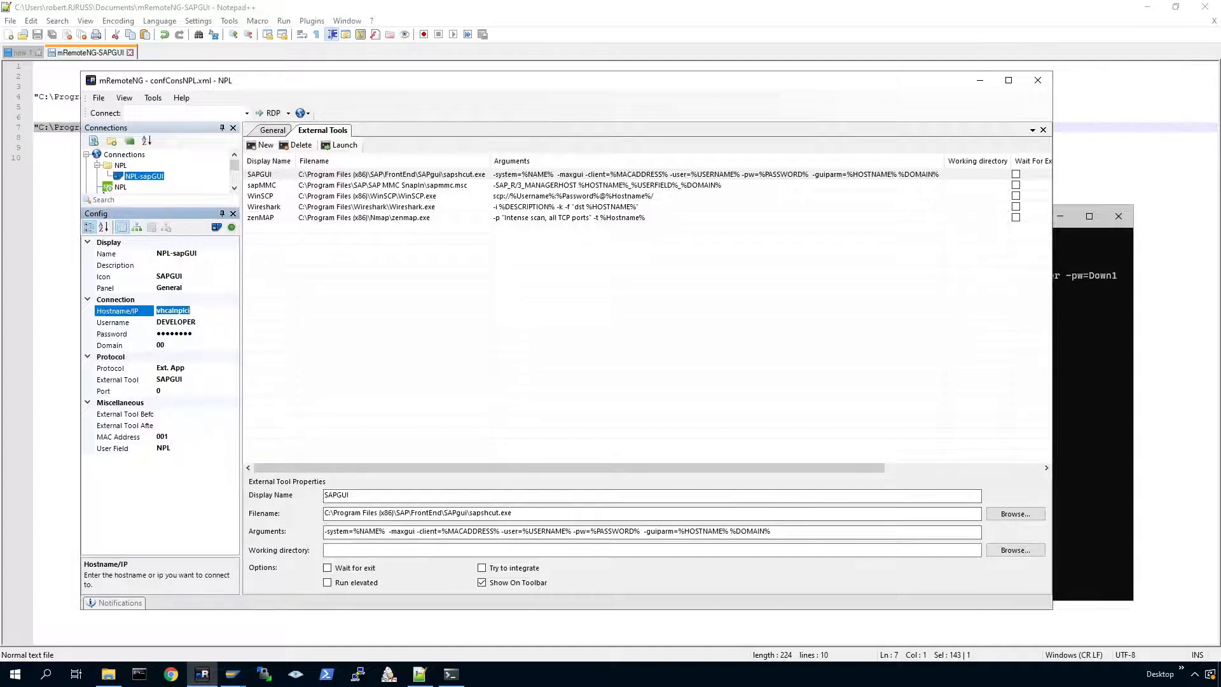
{"action": "left_click", "coordinate": [746, 532]}
{"action": "double_click", "coordinate": [747, 531]}
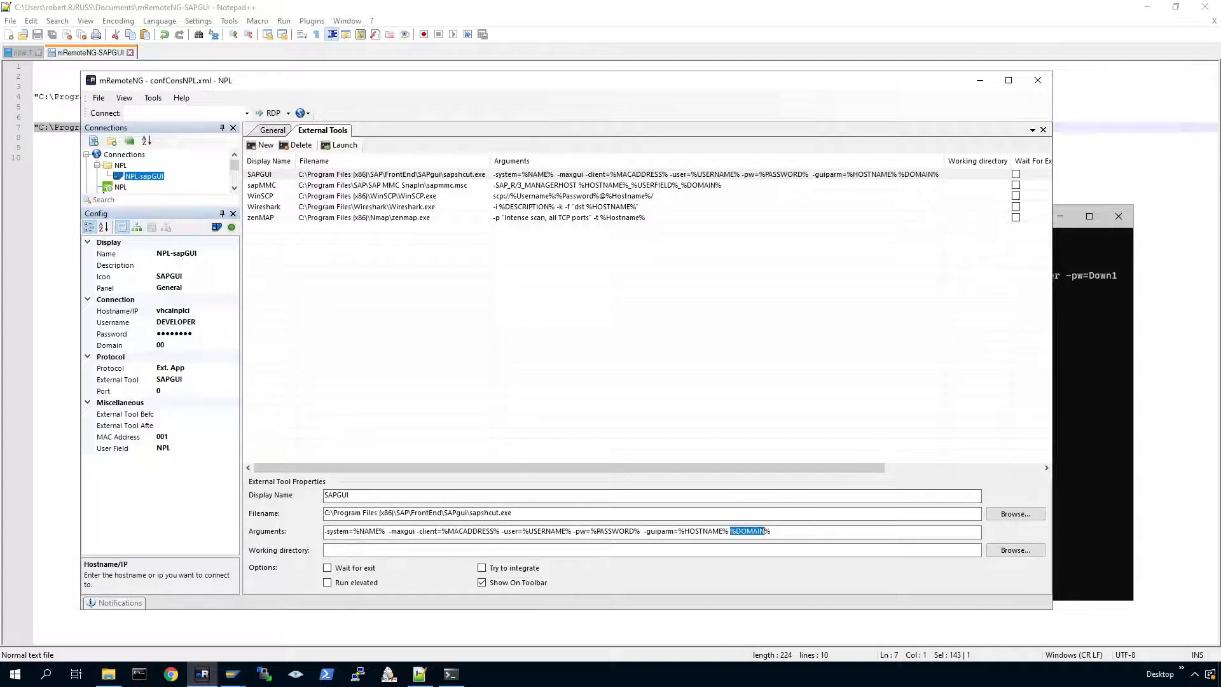
{"action": "left_click", "coordinate": [169, 346]}
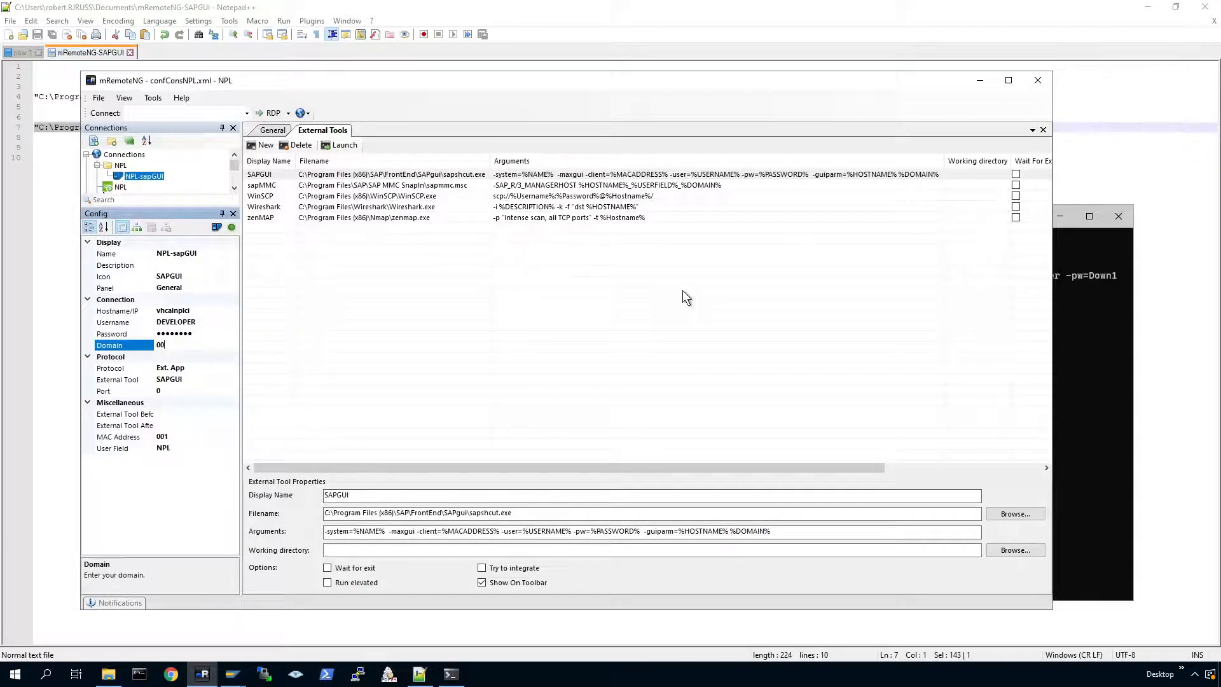
Set the NPL-sapGUI connection's protocol to Ext. App and check its External Tool setting.
{"action": "left_click", "coordinate": [140, 181]}
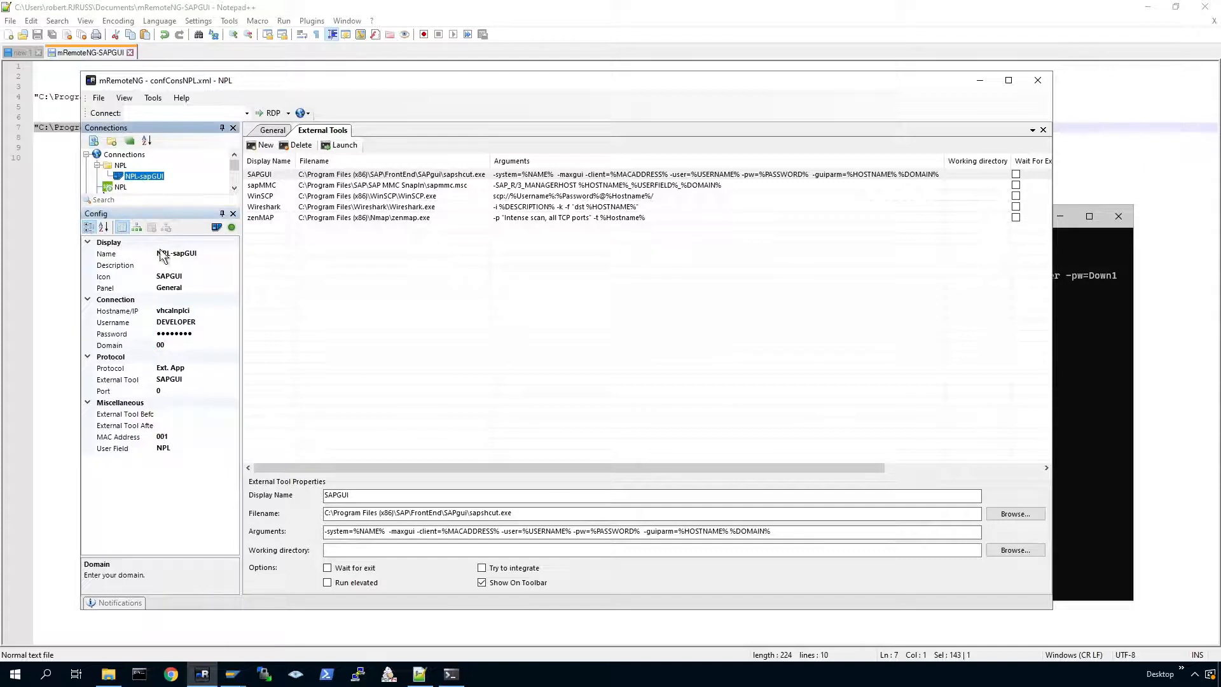
{"action": "left_click", "coordinate": [271, 177]}
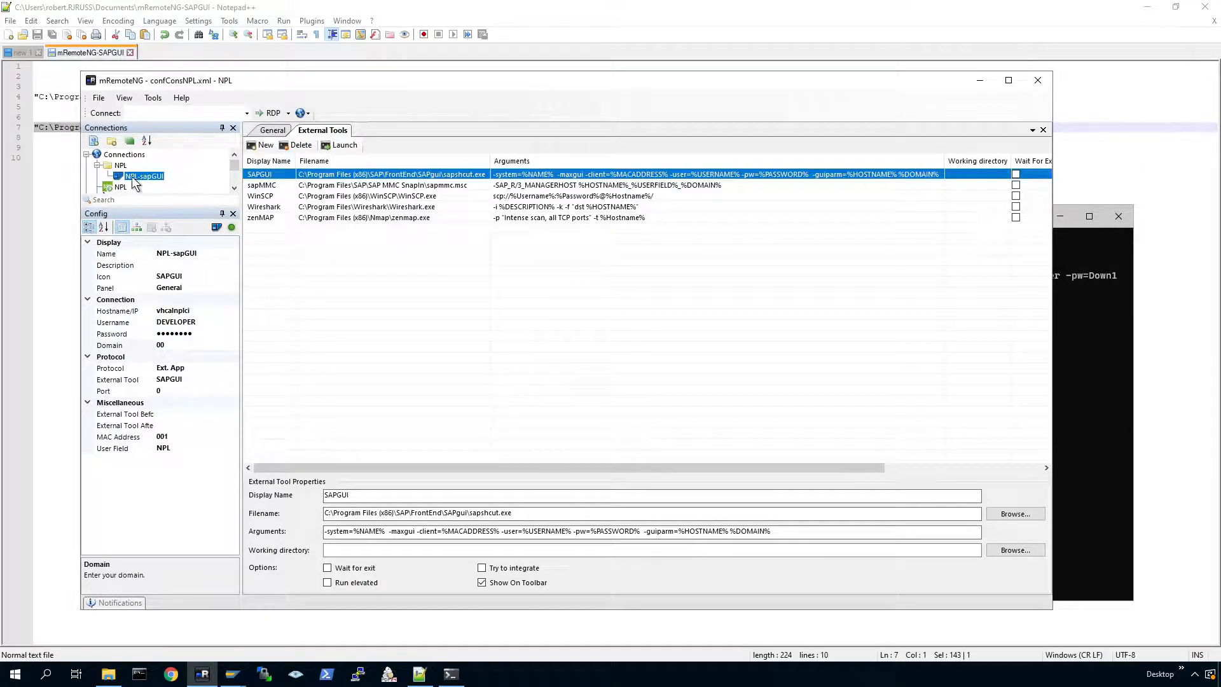
{"action": "left_click", "coordinate": [189, 370]}
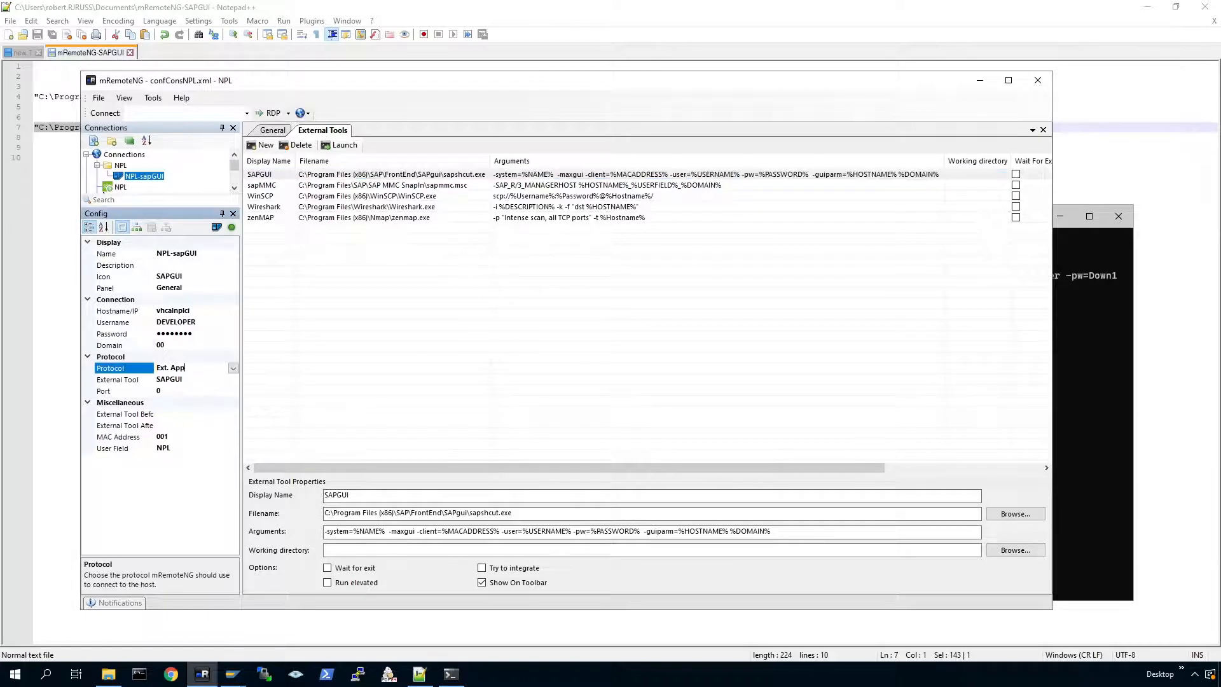
{"action": "left_click", "coordinate": [233, 368]}
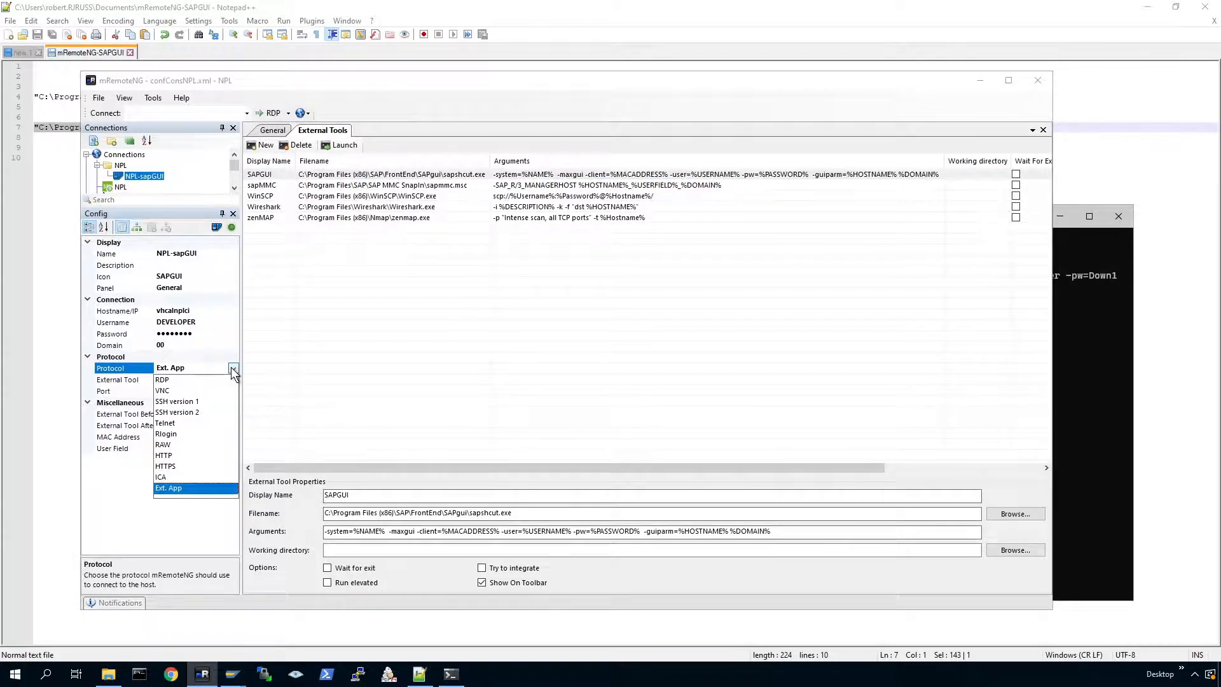
{"action": "left_click", "coordinate": [169, 488]}
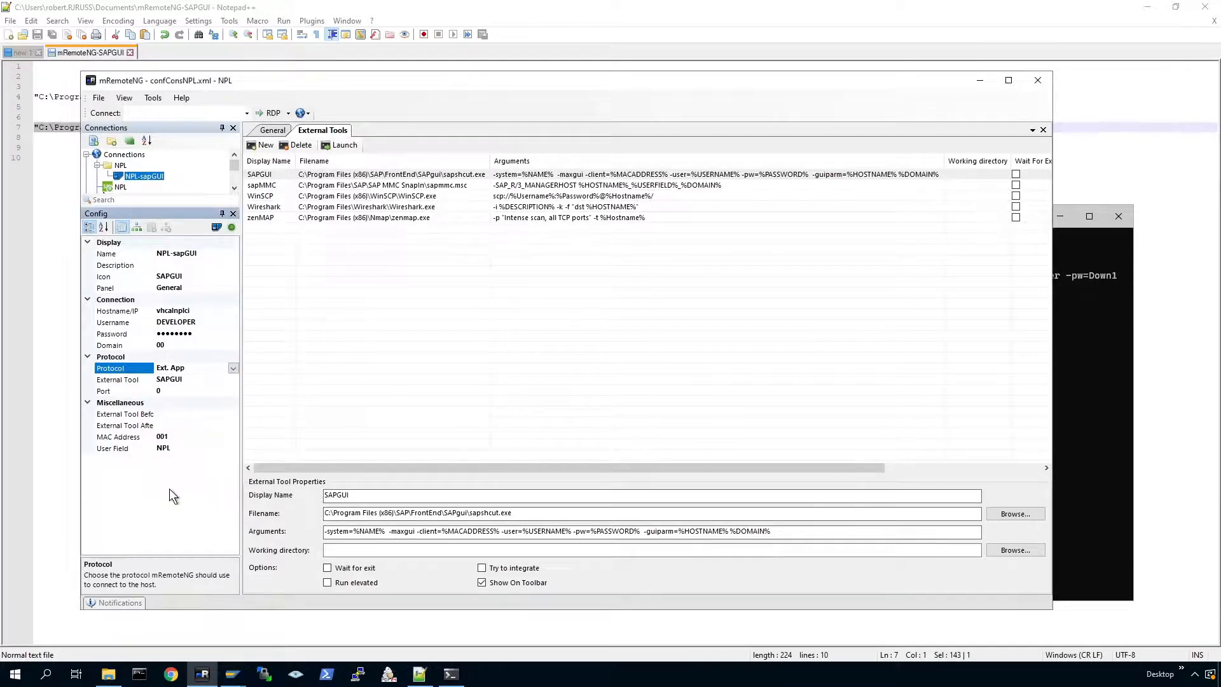
{"action": "left_click", "coordinate": [207, 380]}
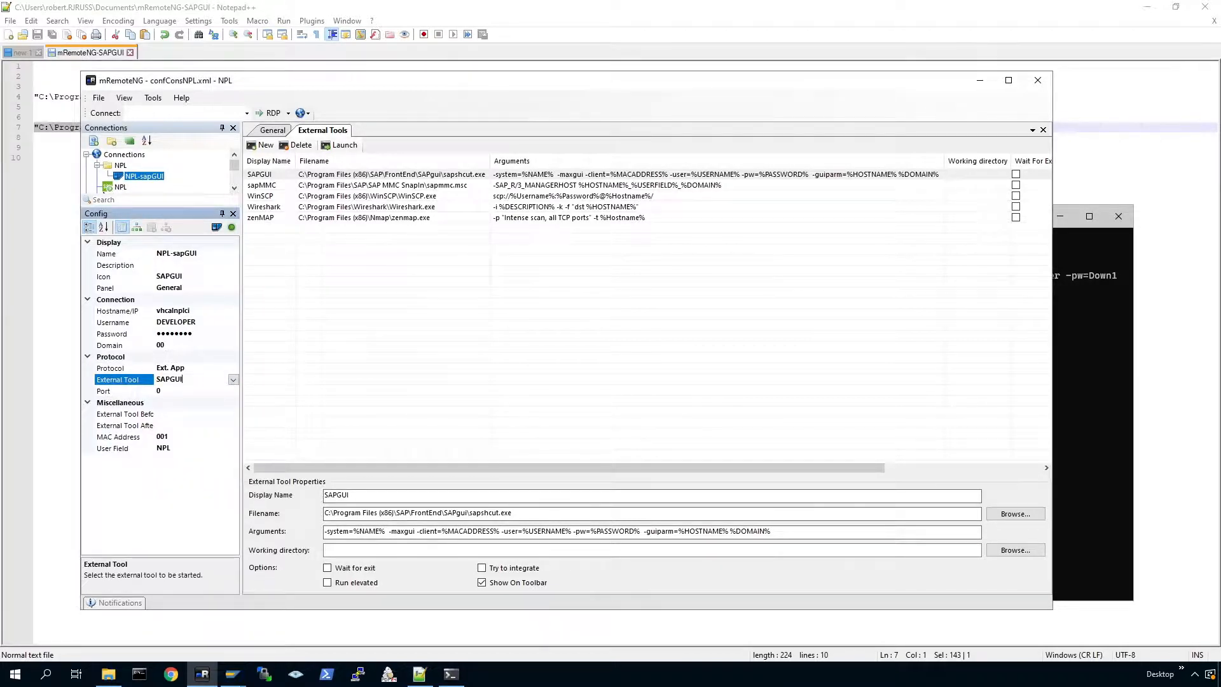
Connect to NPL-sapGUI and continue with this logon without ending any other logons in the system.
{"action": "right_click", "coordinate": [143, 177]}
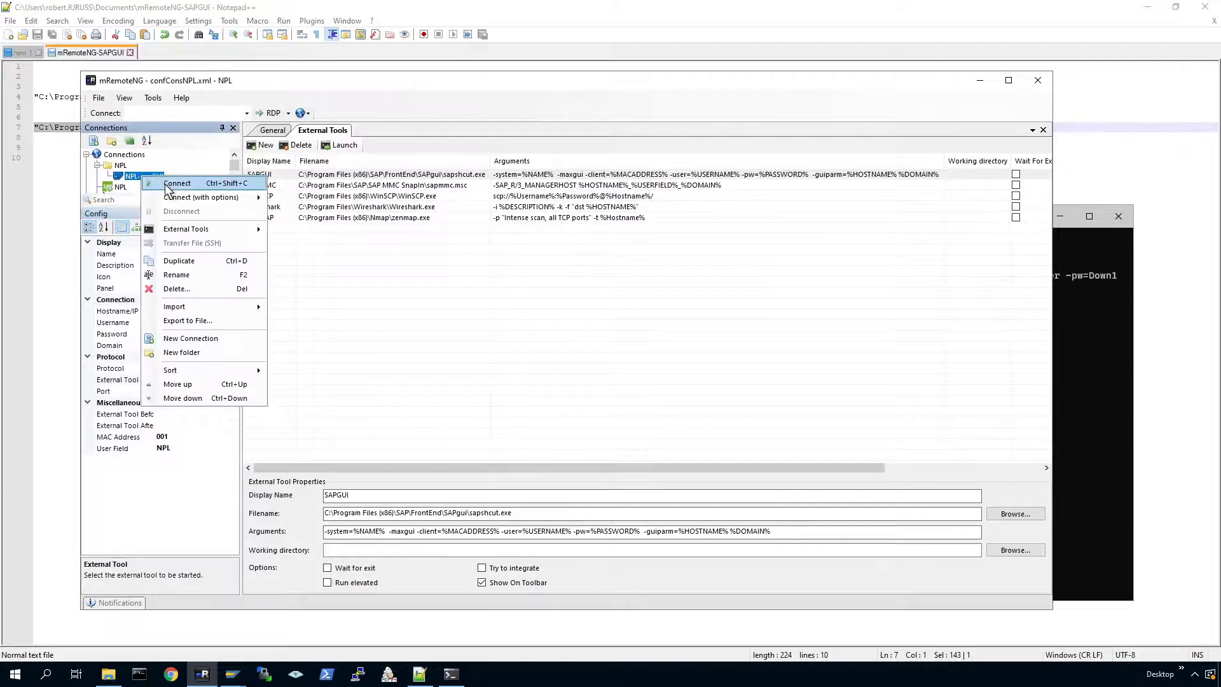
{"action": "left_click", "coordinate": [172, 184]}
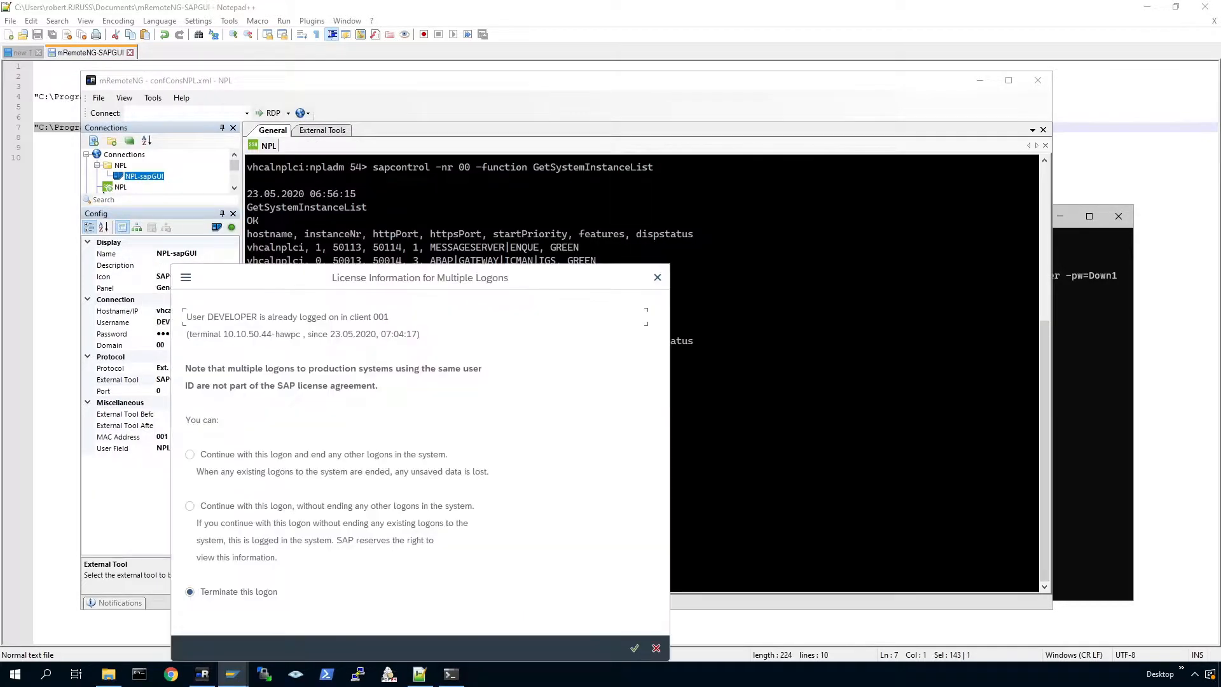
{"action": "left_click", "coordinate": [190, 506]}
{"action": "left_click", "coordinate": [634, 648]}
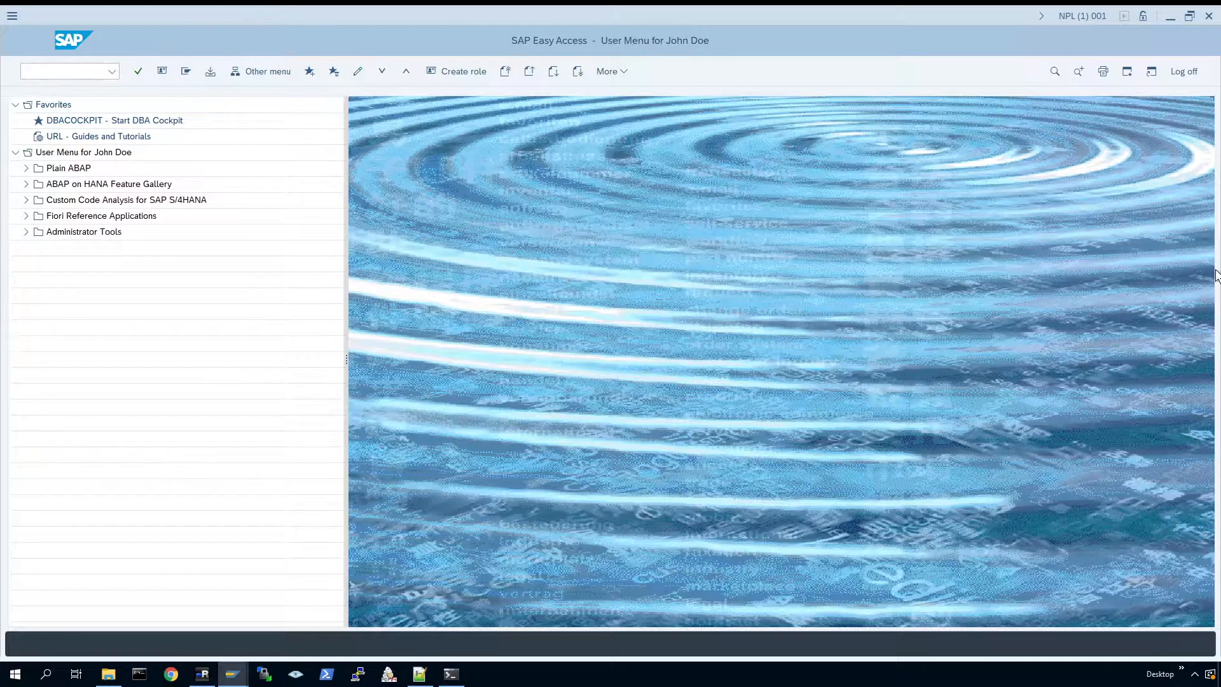
Log off from the SAP Easy Access session and confirm the logoff.
{"action": "left_click", "coordinate": [1185, 70]}
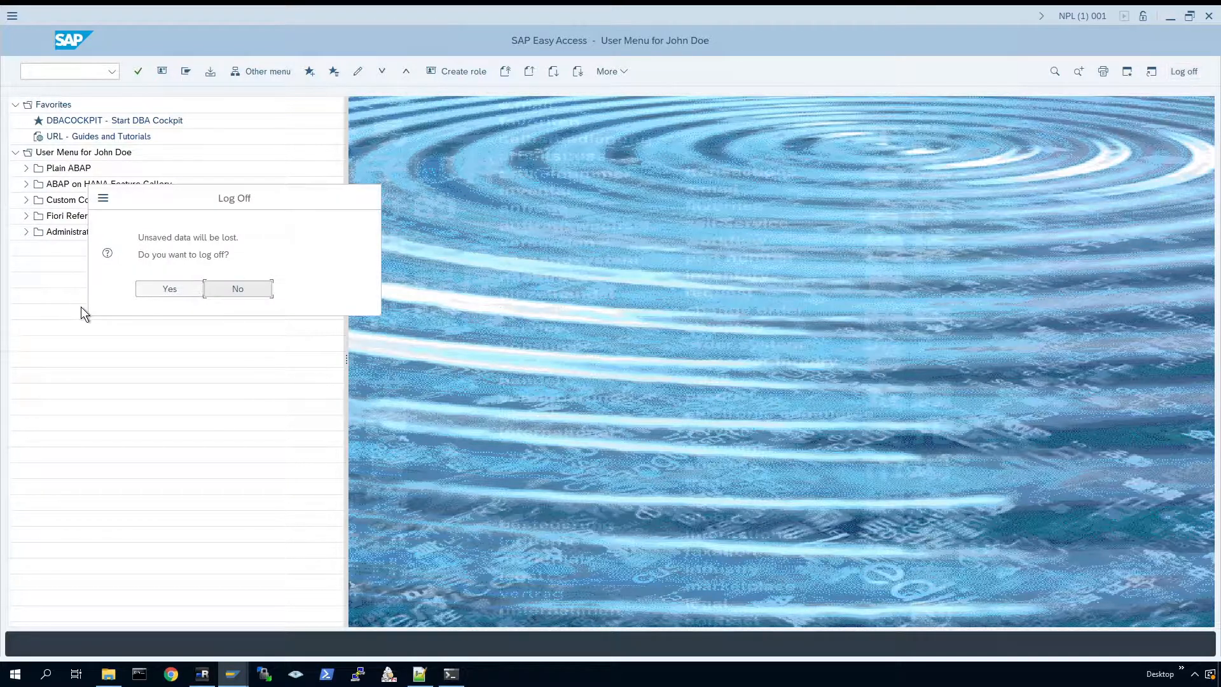
{"action": "left_click", "coordinate": [167, 294]}
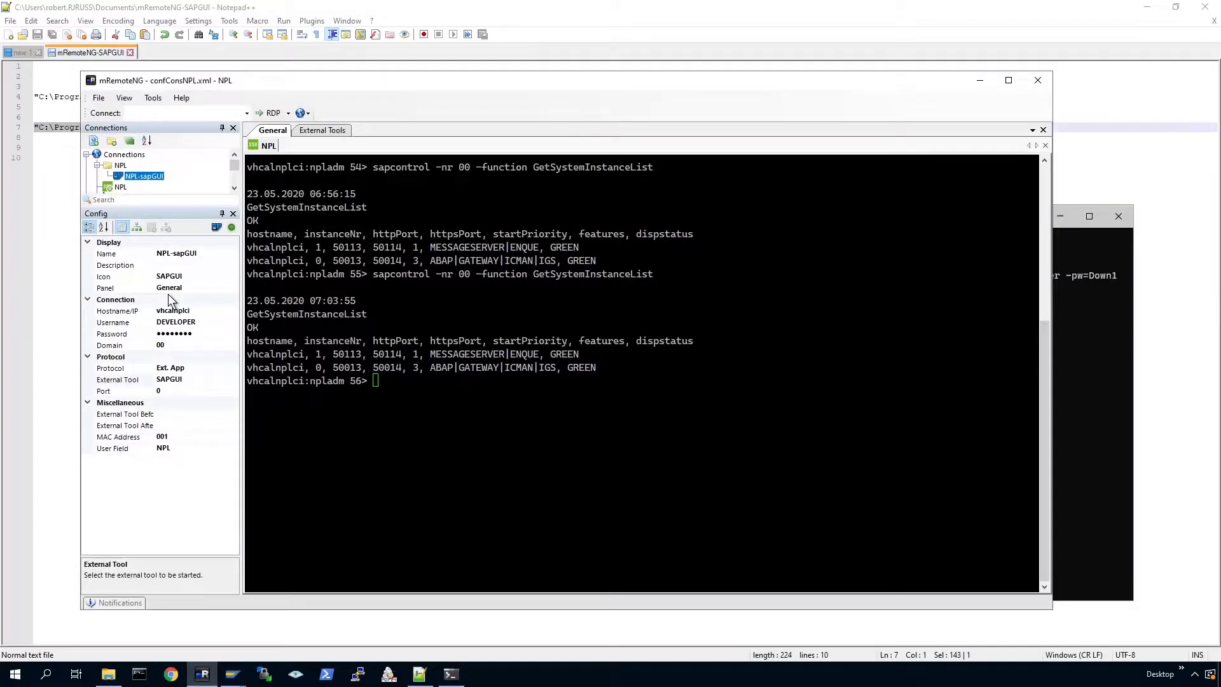